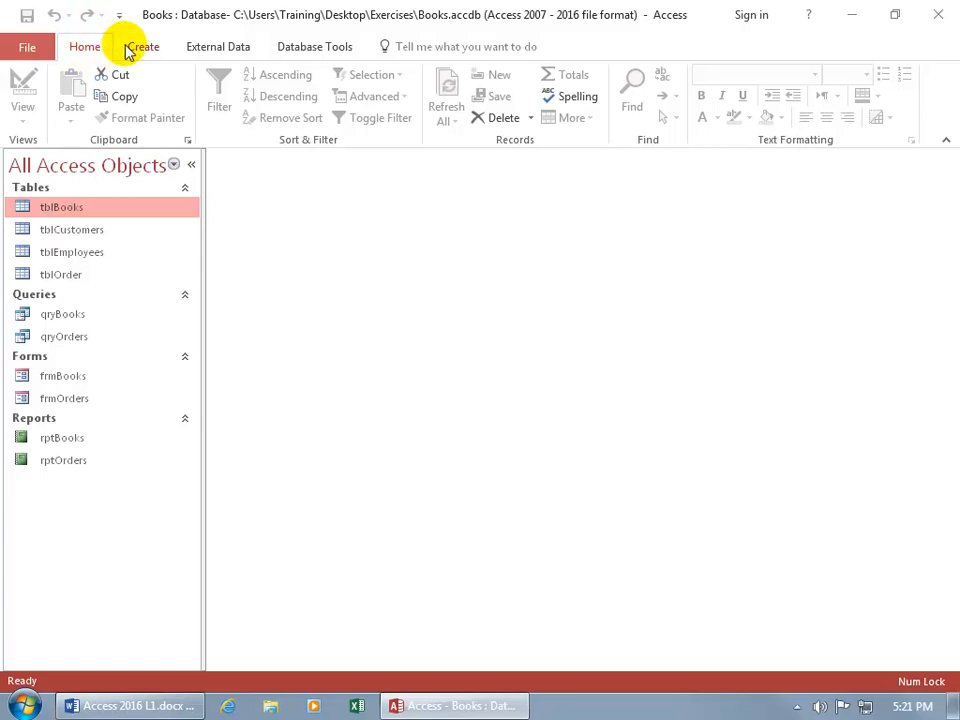
pyautogui.click(138, 50)
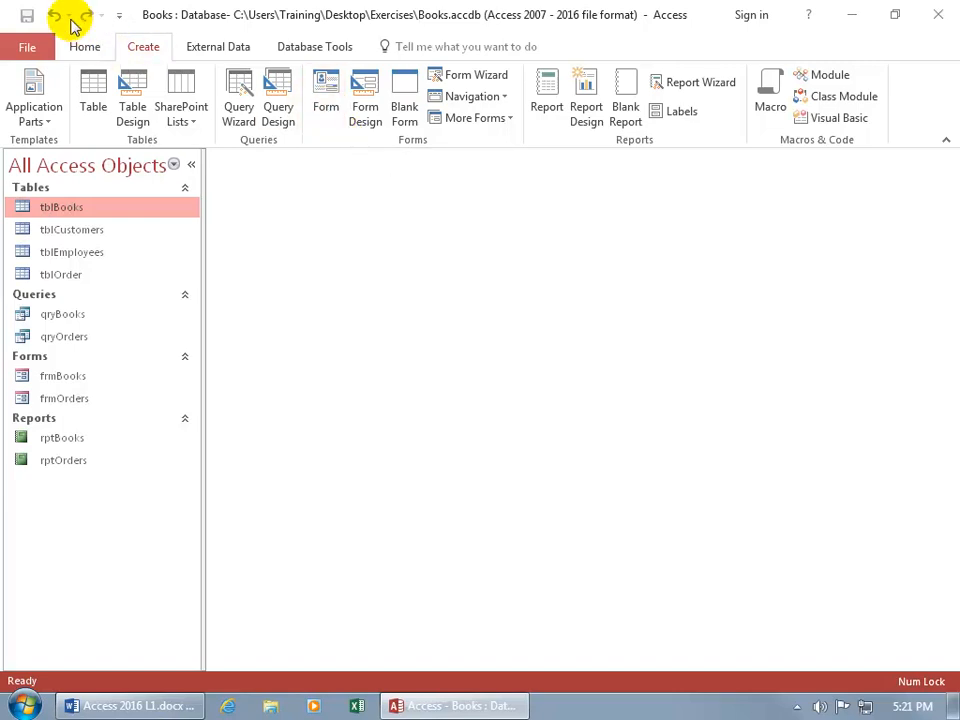
pyautogui.click(85, 47)
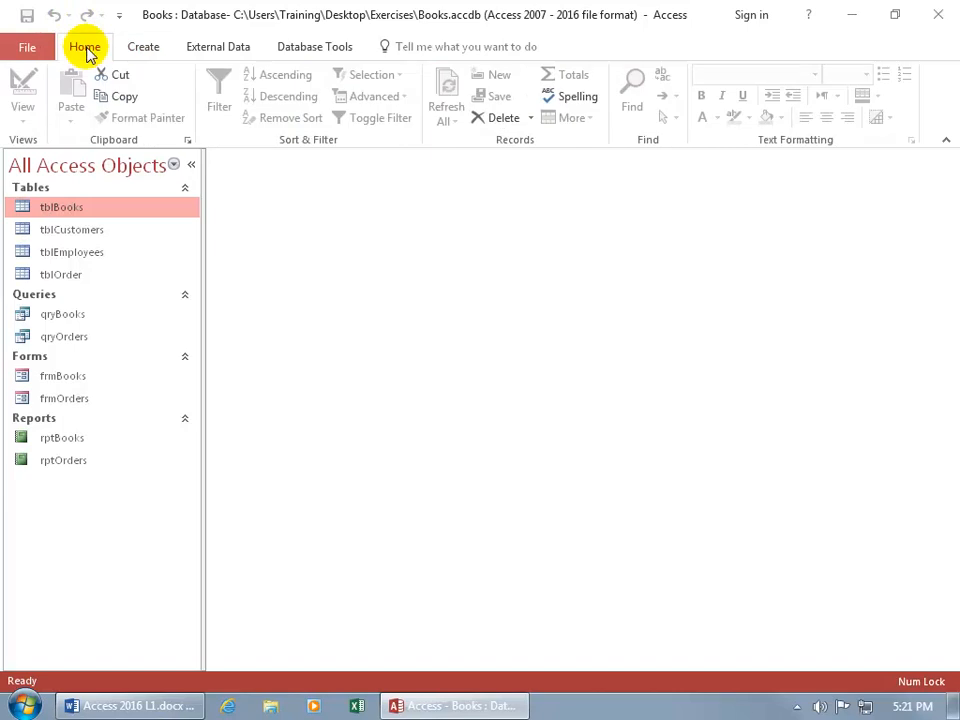
pyautogui.click(136, 49)
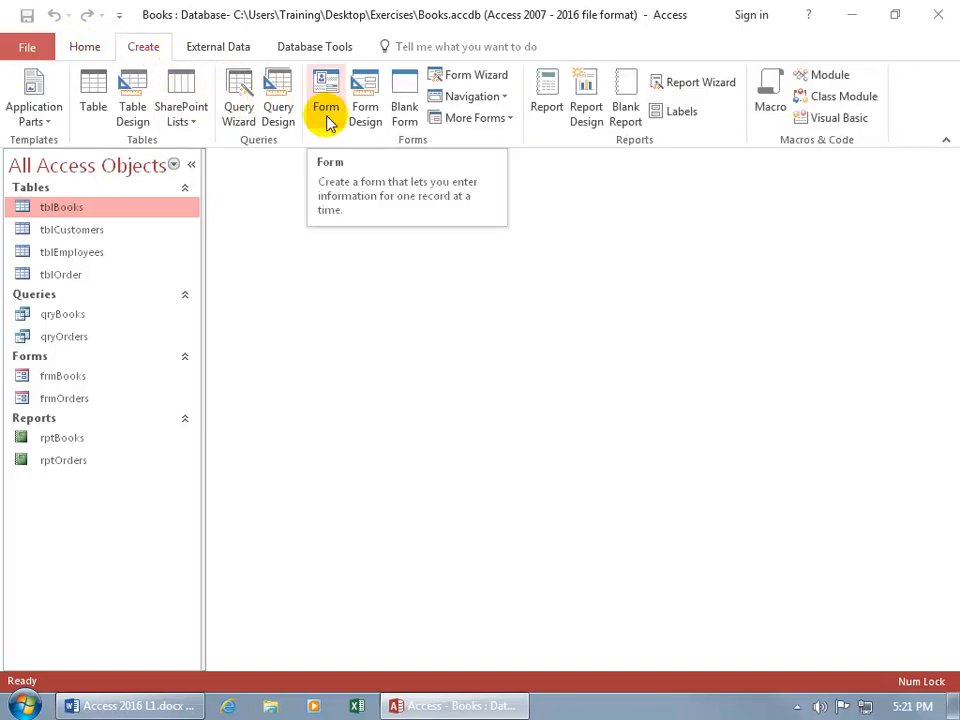
pyautogui.click(83, 47)
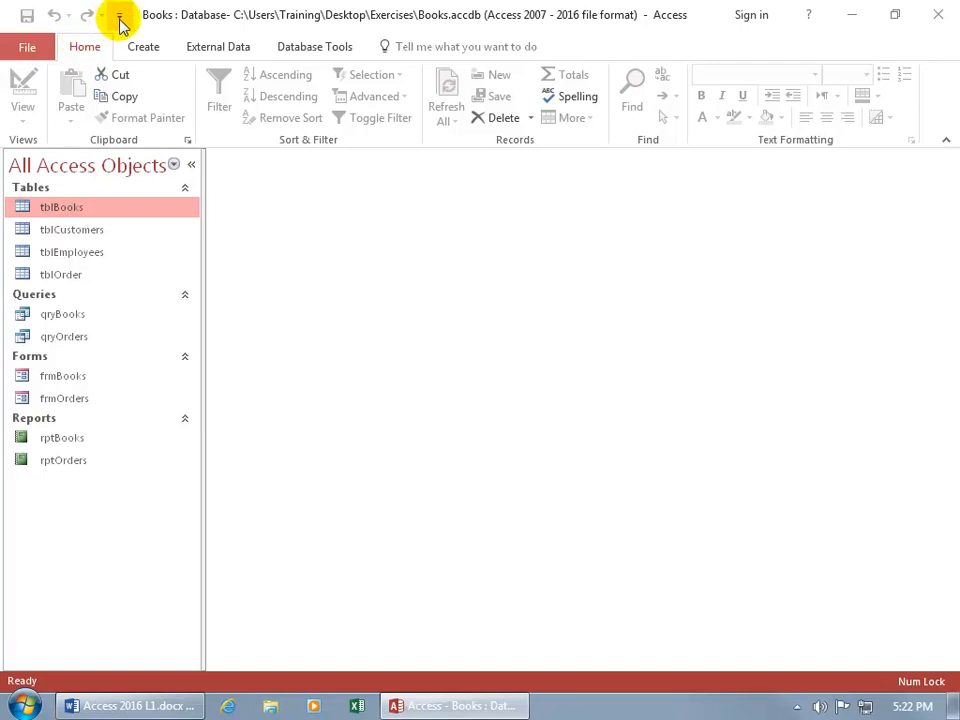
# - Add the New command to the Quick Access Toolbar and check the page of new database templates it leads to
pyautogui.click(119, 20)
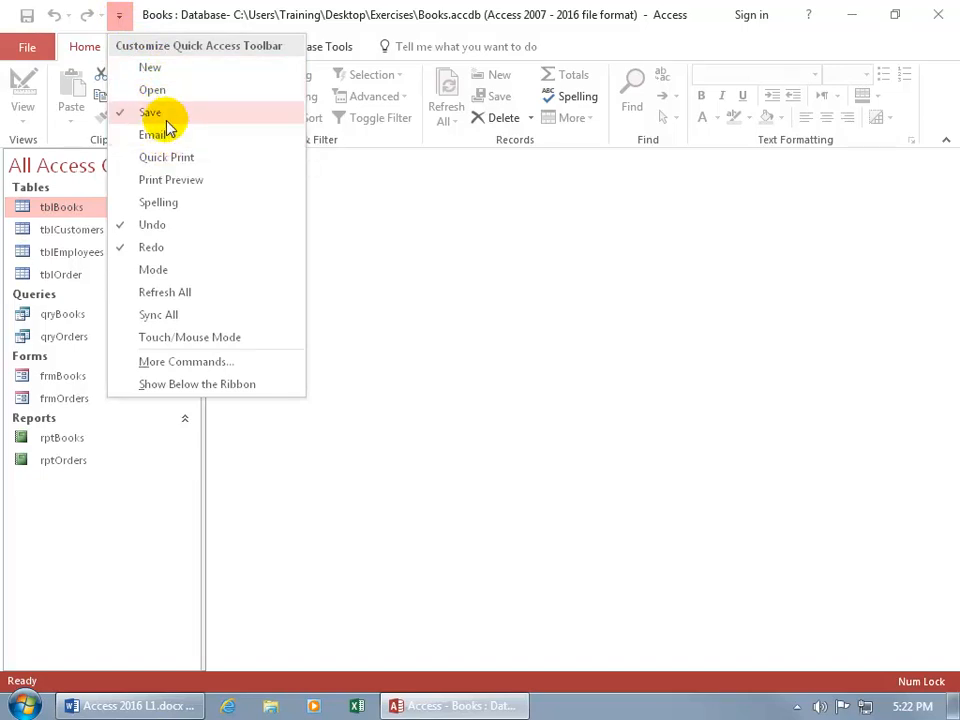
pyautogui.click(152, 67)
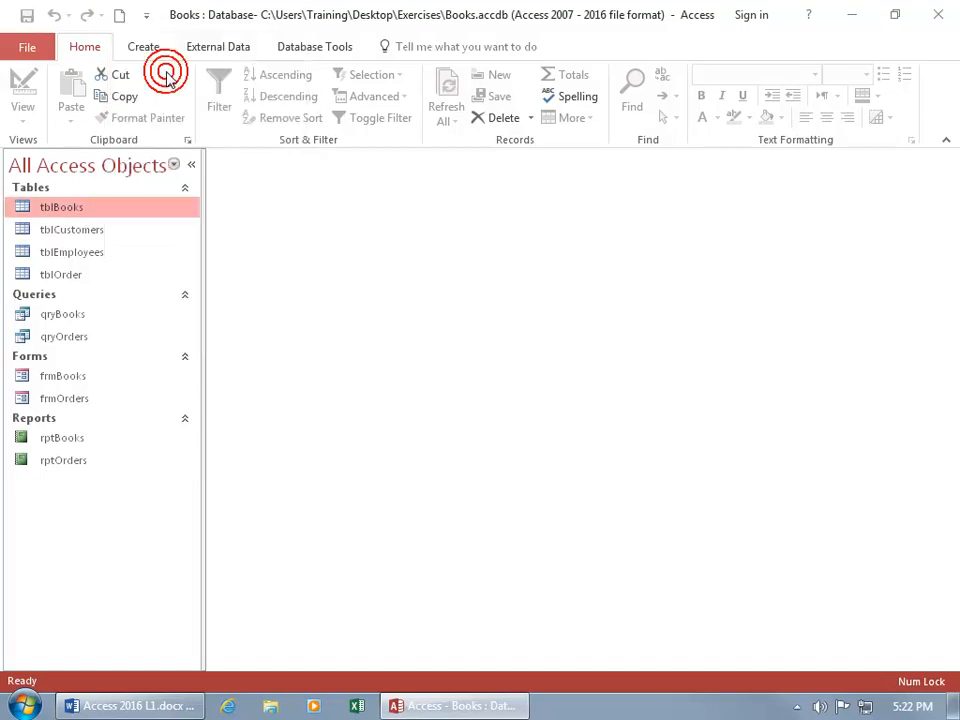
pyautogui.click(118, 18)
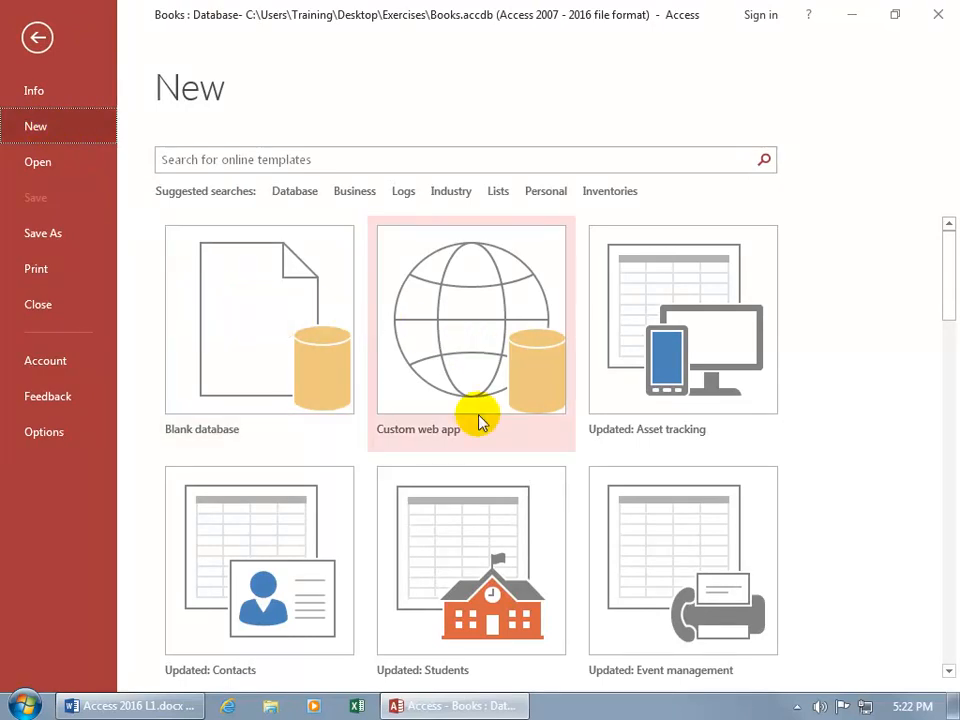
pyautogui.click(36, 35)
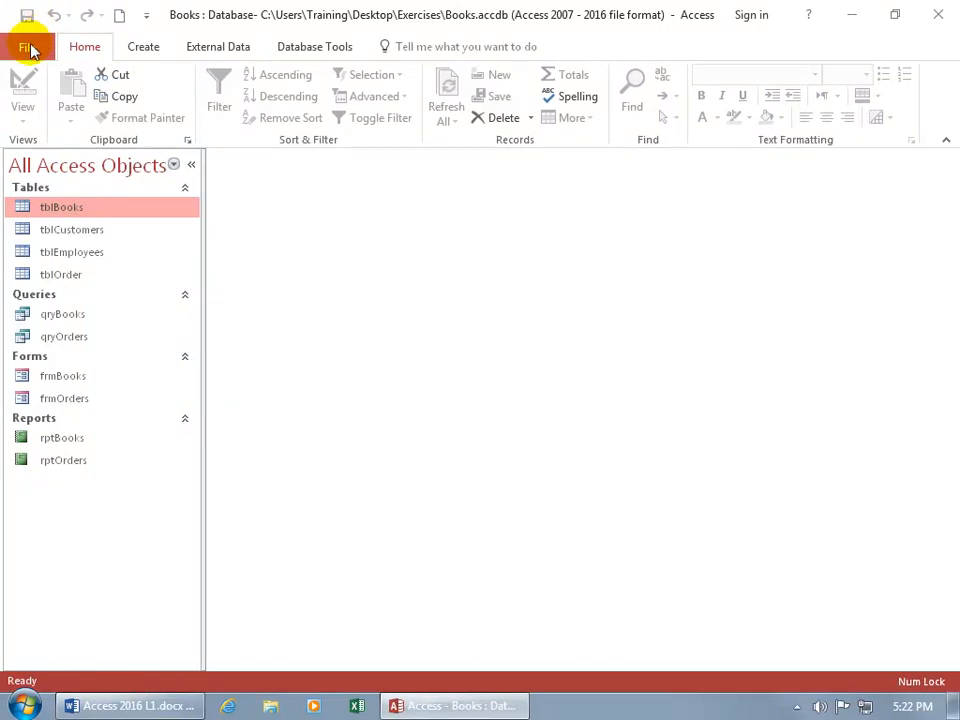
pyautogui.click(27, 47)
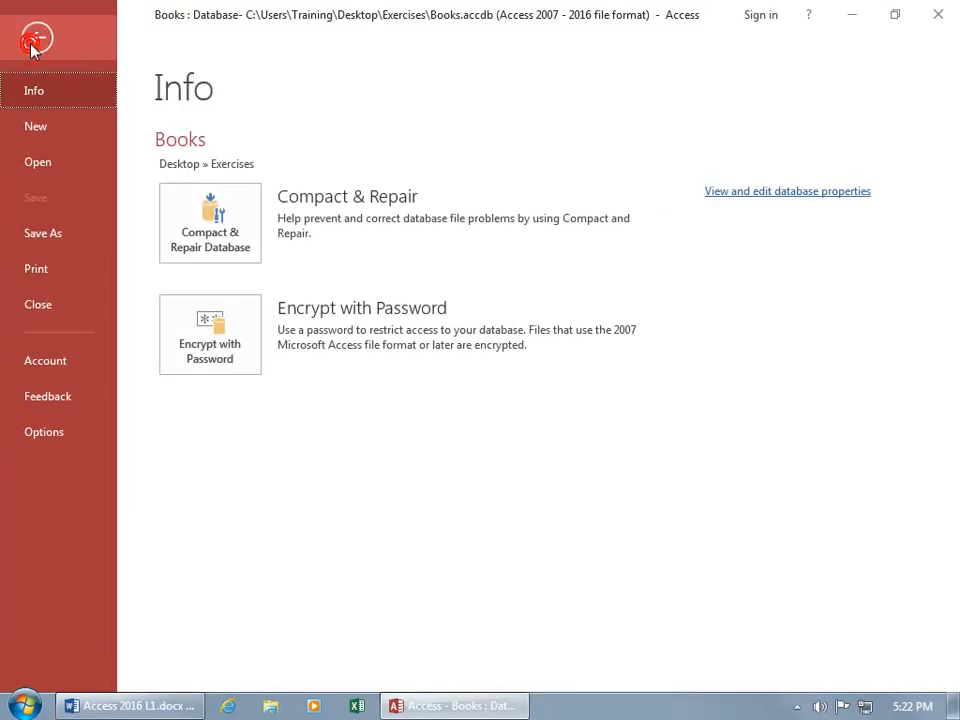
pyautogui.click(36, 136)
pyautogui.click(38, 38)
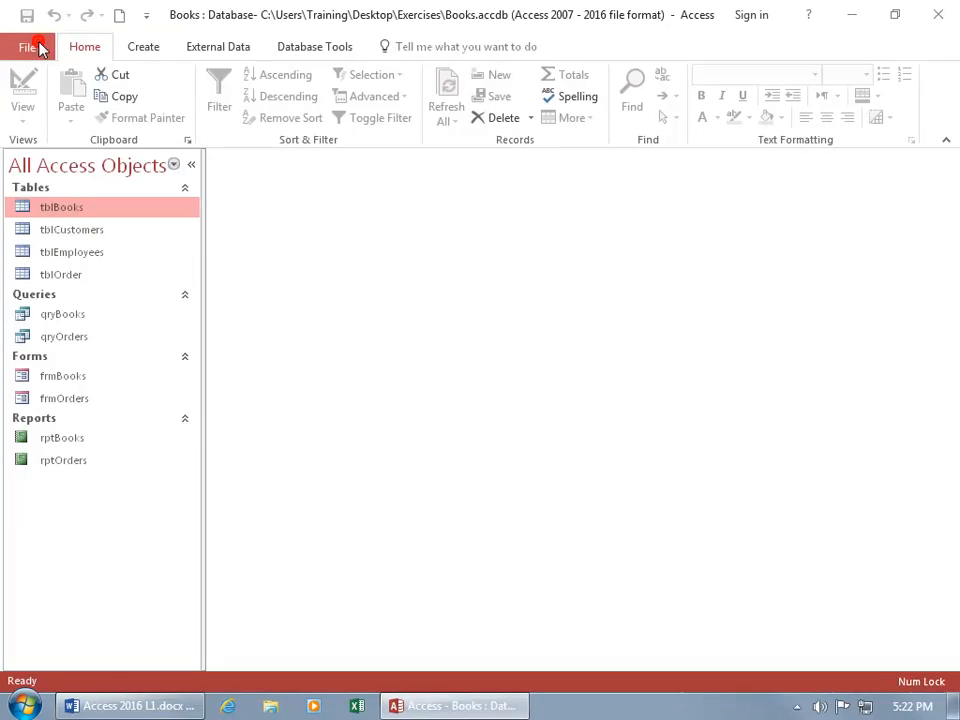
# - Add the Open command to the Quick Access Toolbar and try it without opening a file
pyautogui.click(146, 15)
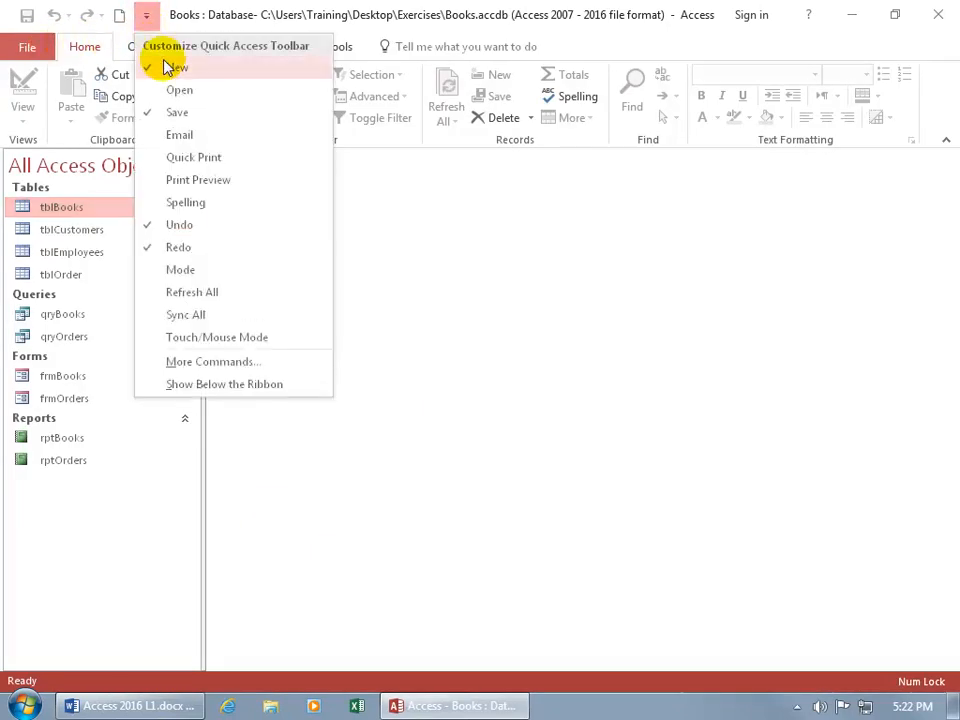
pyautogui.click(170, 93)
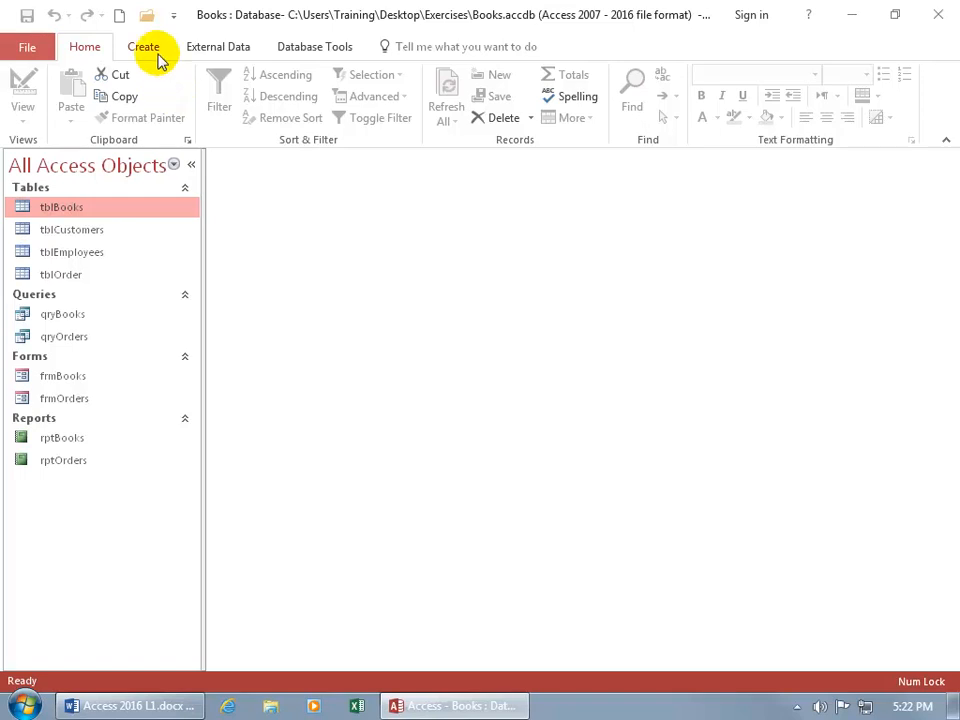
pyautogui.click(146, 15)
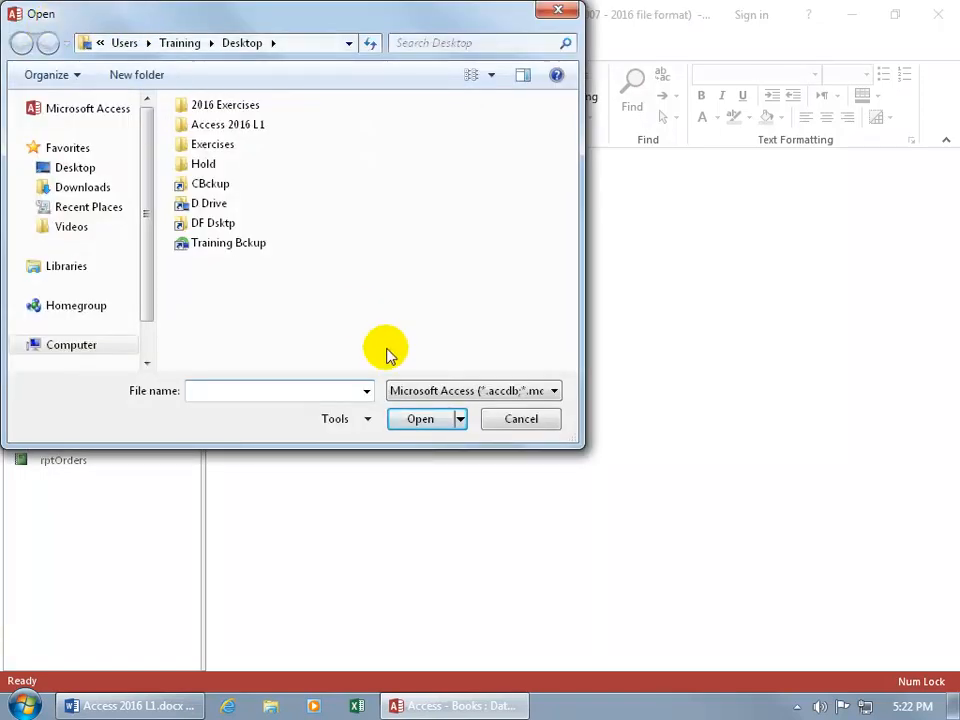
pyautogui.click(517, 418)
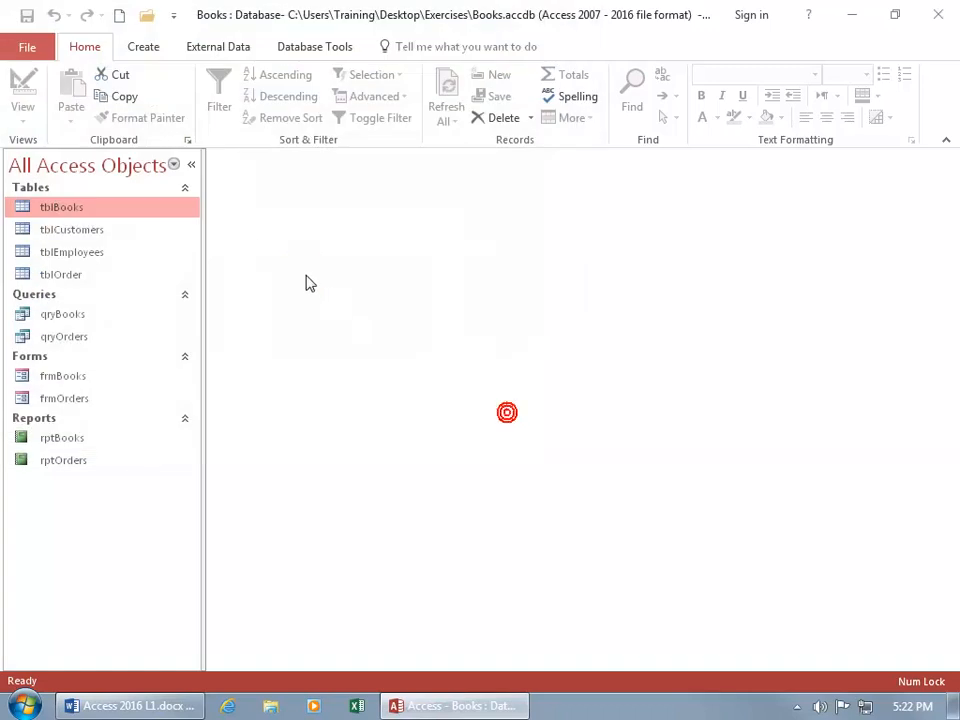
# - Open the full Access options for customizing the Quick Access Toolbar
pyautogui.click(174, 16)
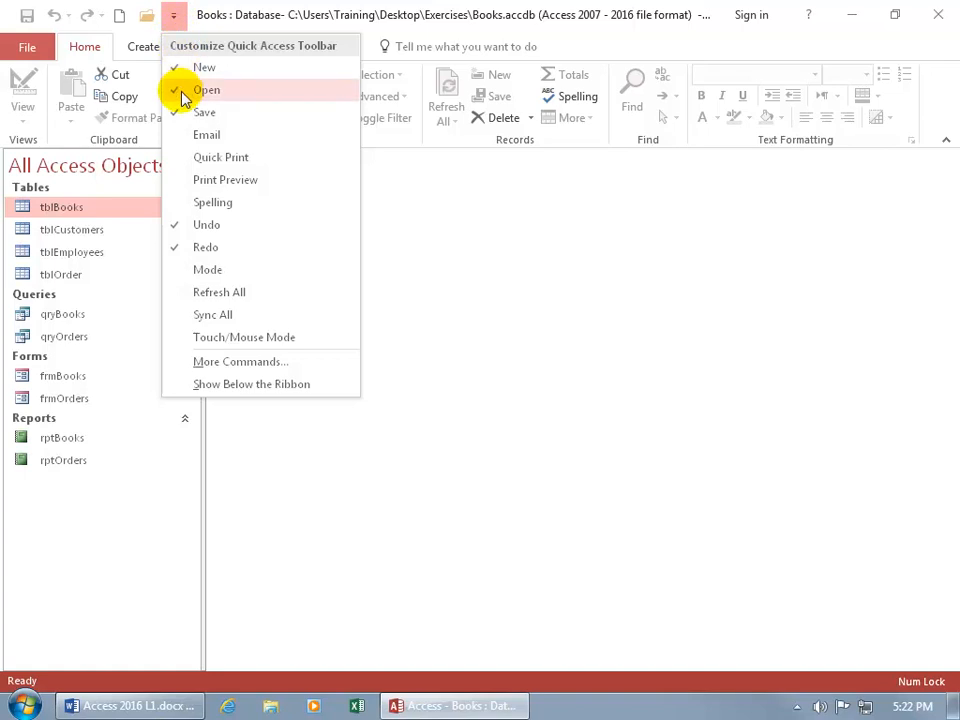
pyautogui.click(178, 364)
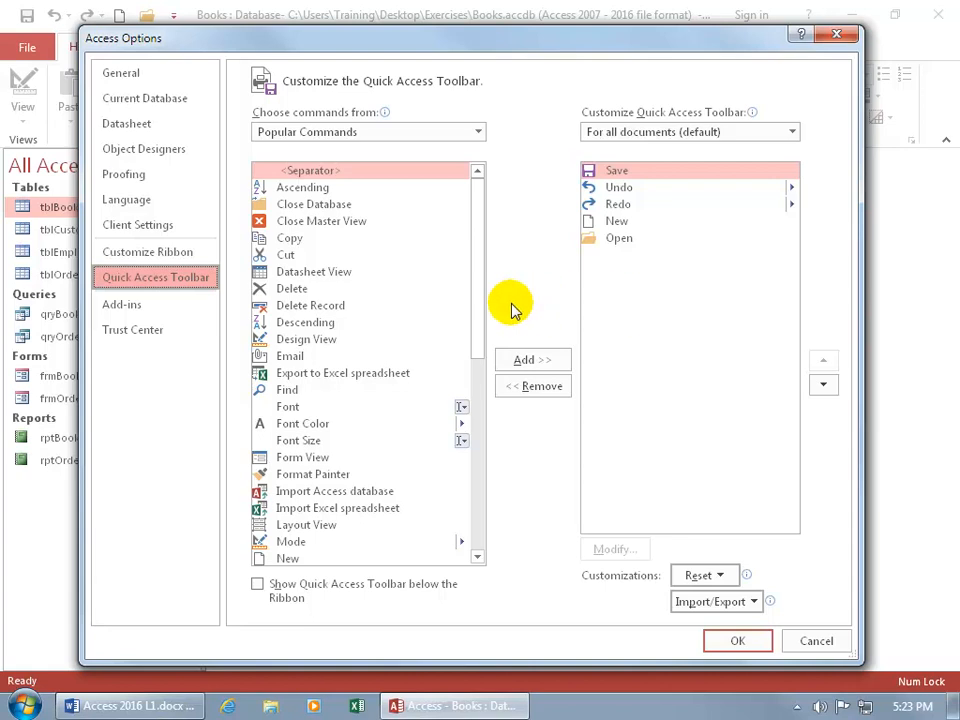
# - Add Close Database after Save in the Quick Access Toolbar list and remove it again
pyautogui.click(315, 205)
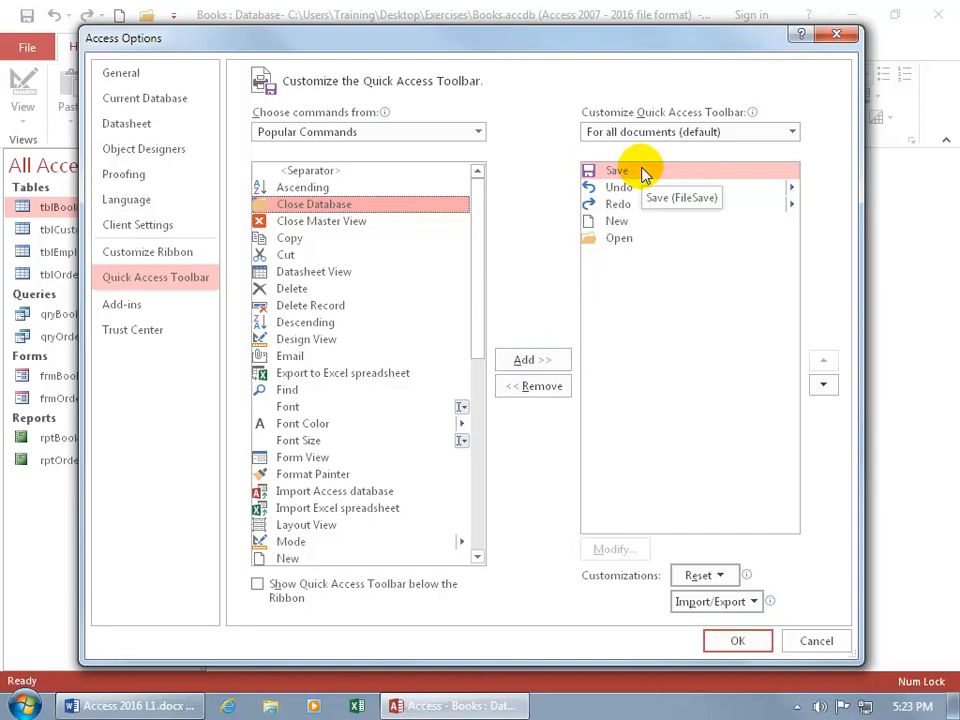
pyautogui.click(550, 364)
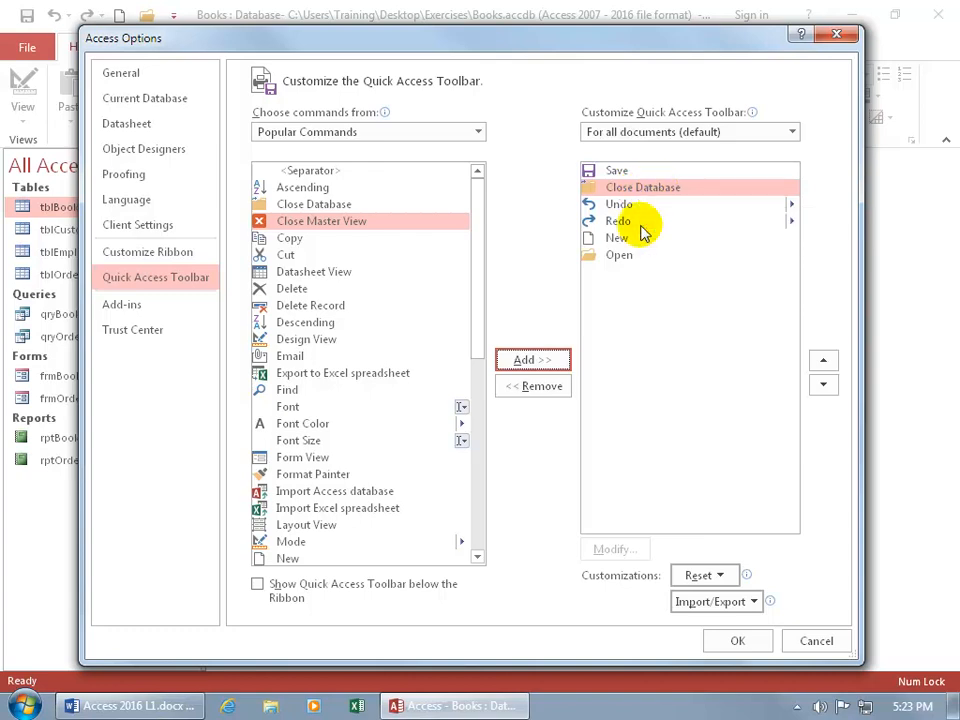
pyautogui.click(553, 388)
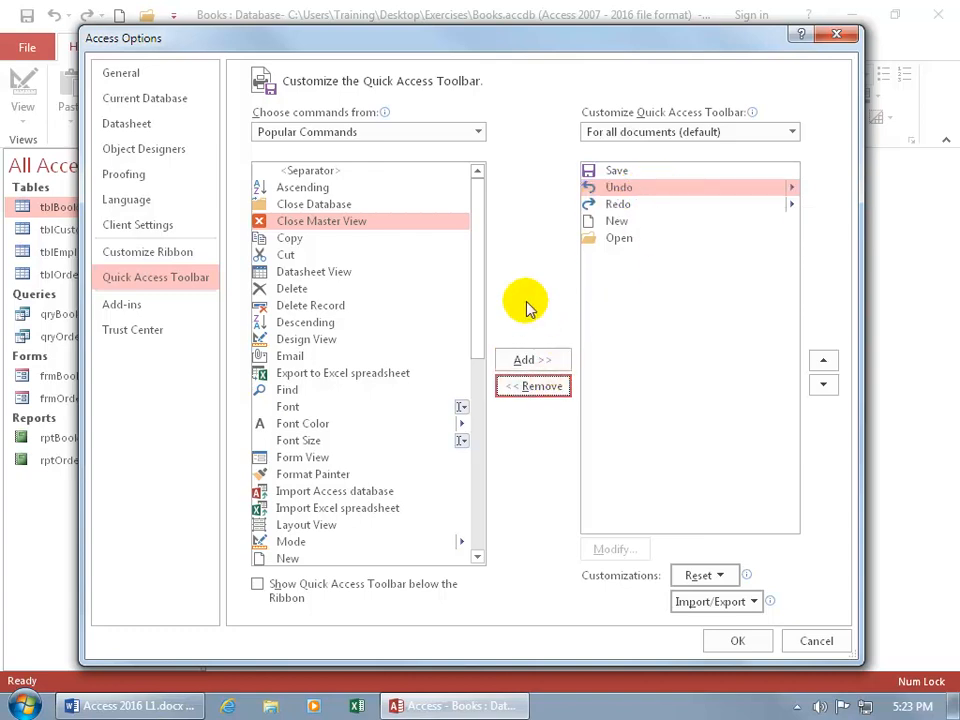
# - Add Close Master View after Redo in the Quick Access Toolbar list and reorder it to the end, below Open
pyautogui.click(616, 205)
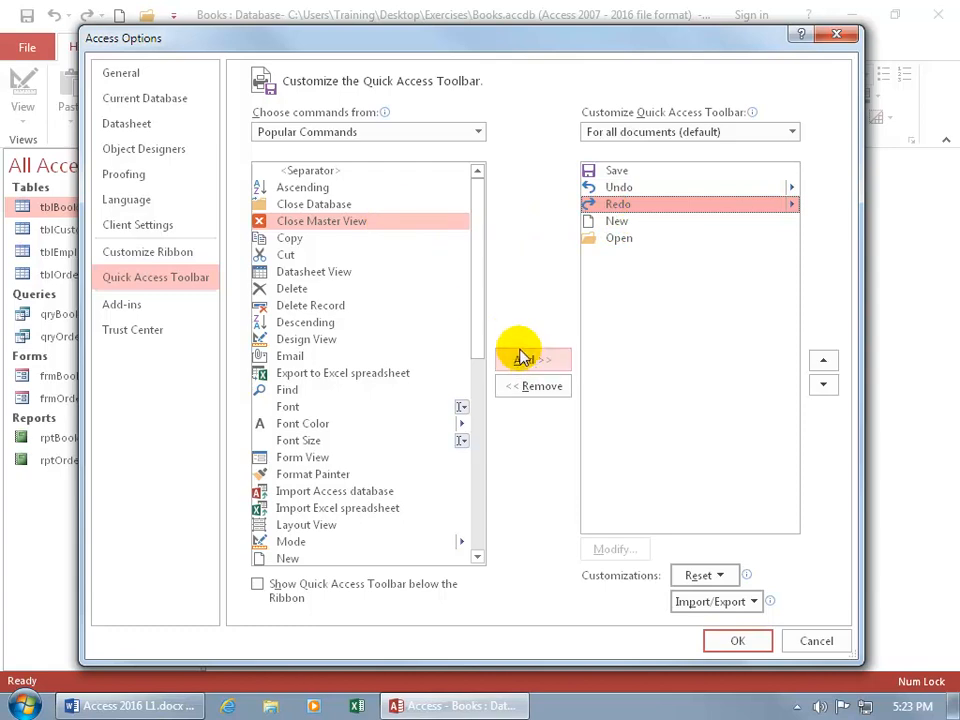
pyautogui.doubleClick(387, 223)
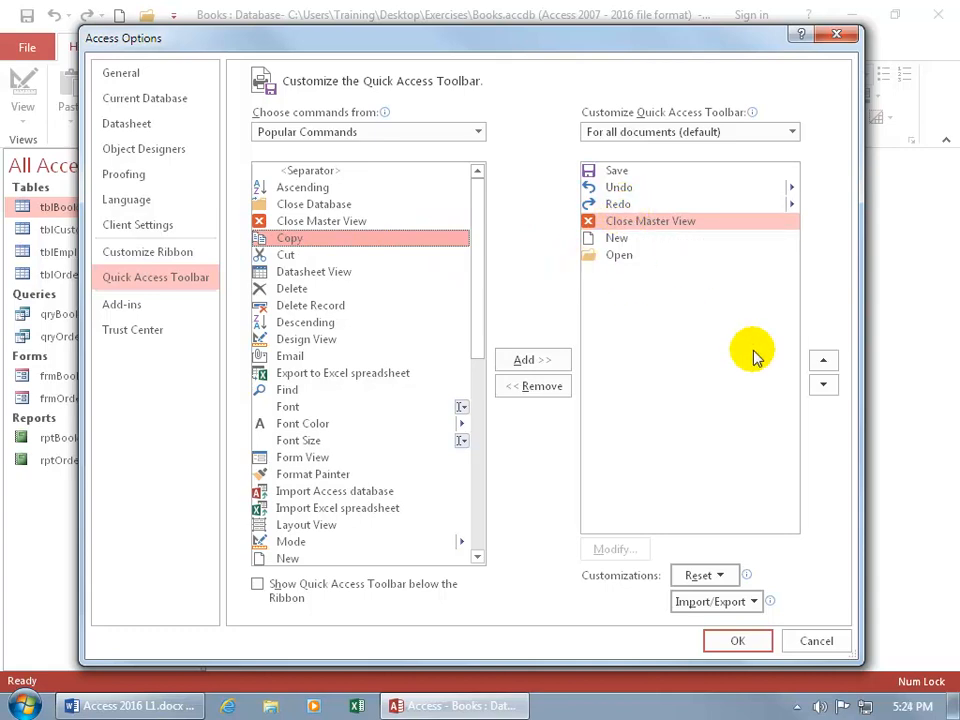
pyautogui.click(823, 362)
pyautogui.click(823, 362)
pyautogui.click(823, 384)
pyautogui.click(823, 384)
pyautogui.click(823, 384)
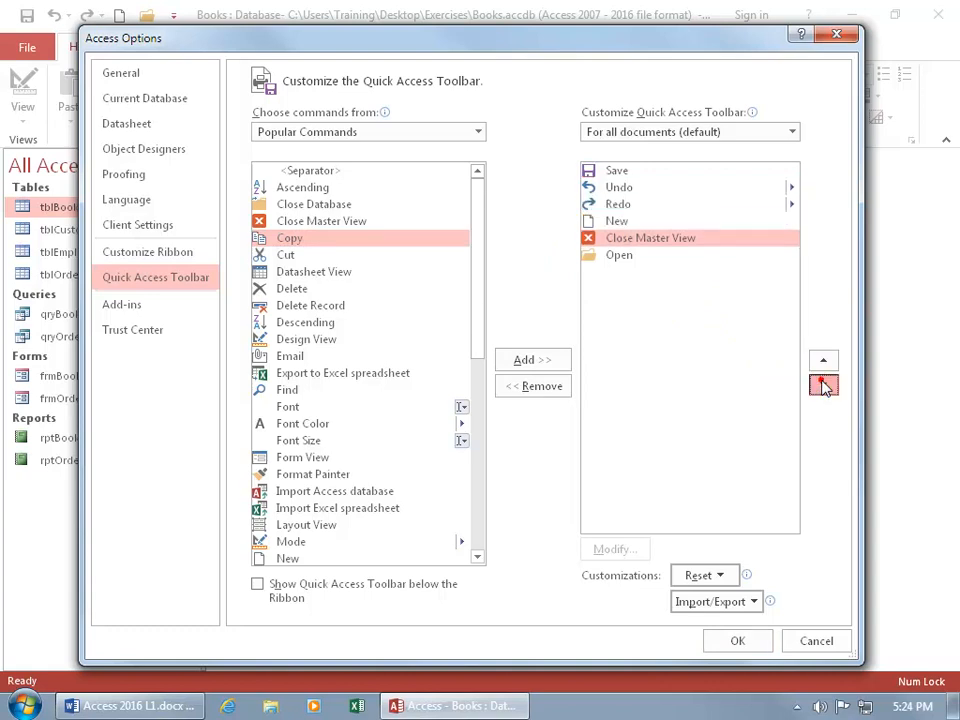
pyautogui.click(823, 384)
# - List All Commands as the source and add Close Window below Close Master View in the toolbar list
pyautogui.moveTo(477, 290)
pyautogui.mouseDown()
pyautogui.moveTo(491, 480)
pyautogui.moveTo(490, 288)
pyautogui.mouseUp()
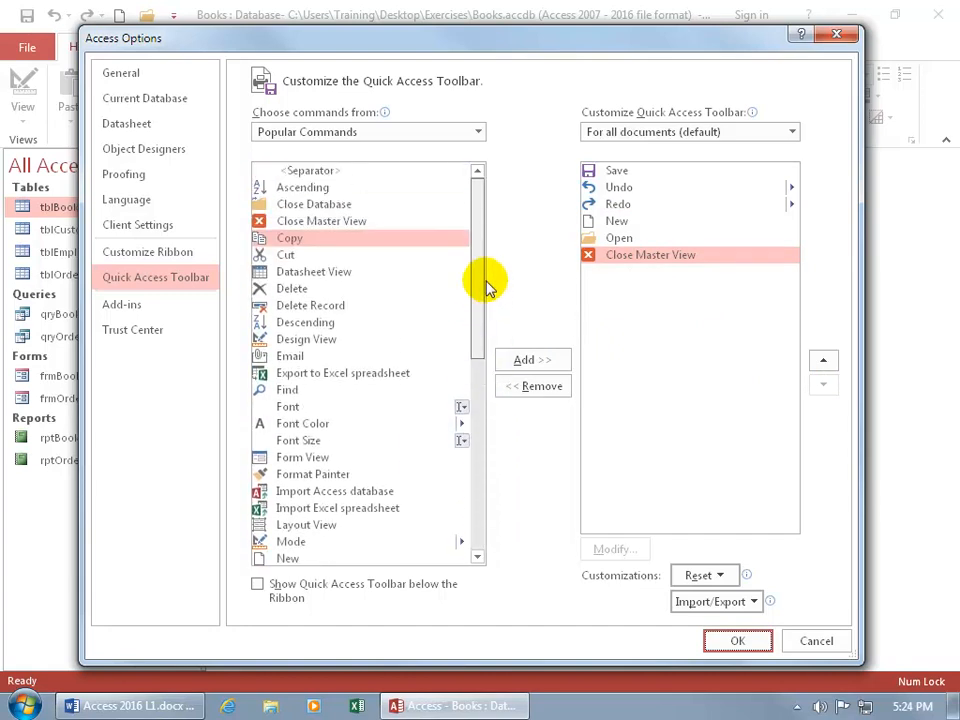
pyautogui.click(476, 131)
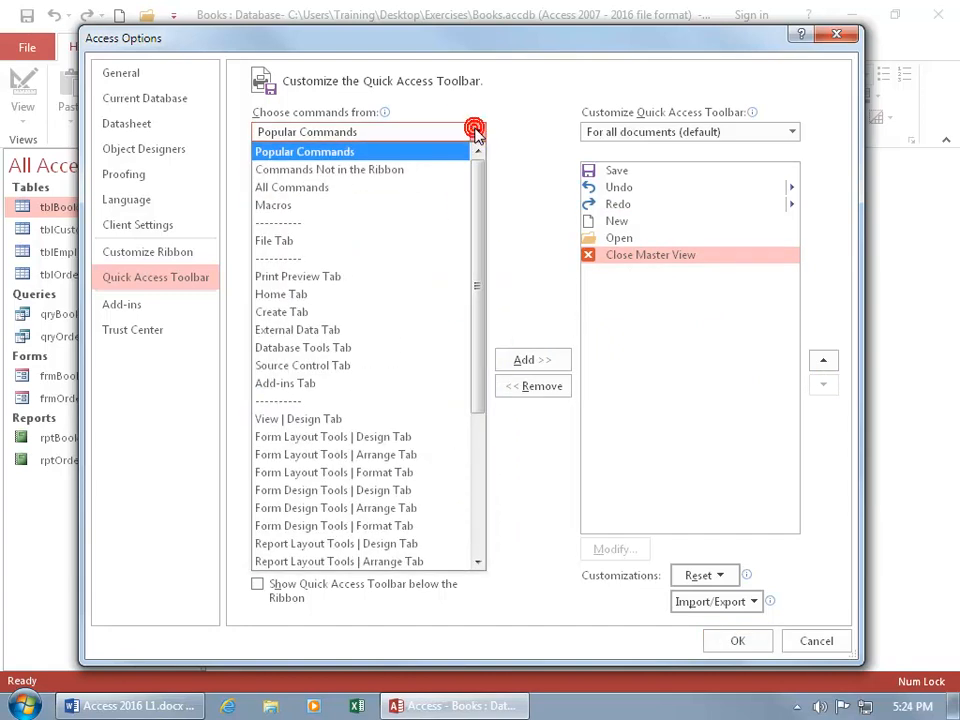
pyautogui.click(405, 189)
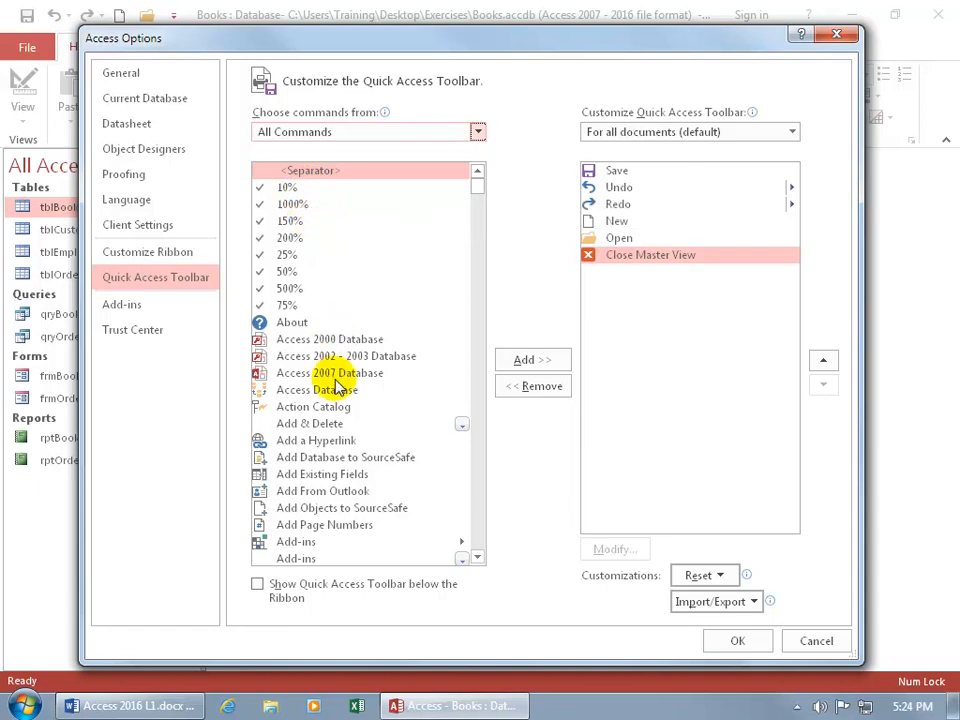
pyautogui.moveTo(476, 189); pyautogui.dragTo(476, 242)
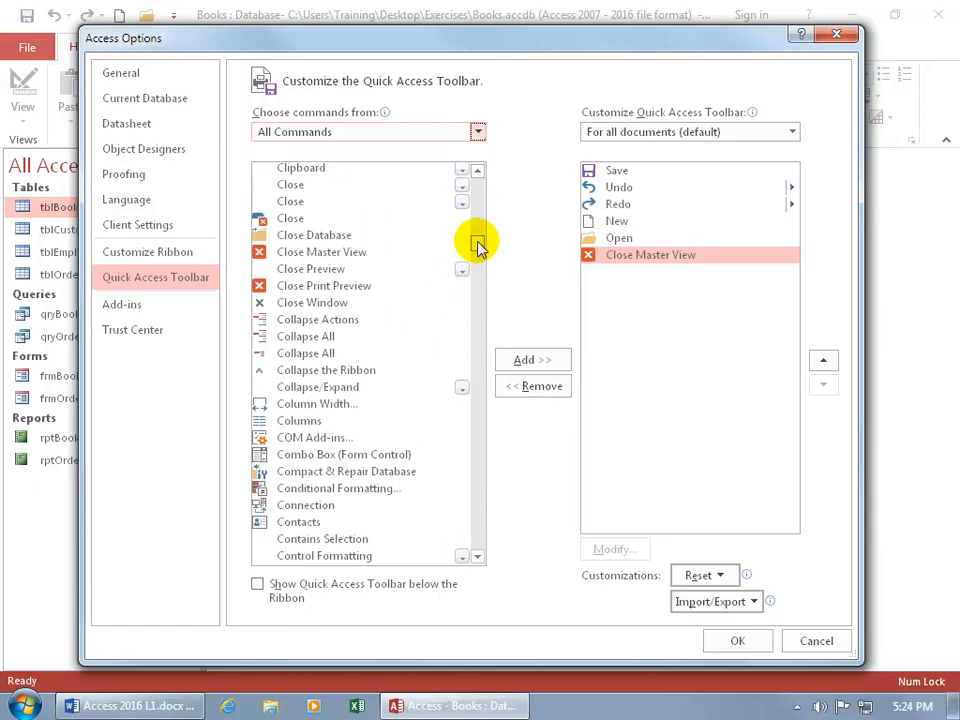
pyautogui.doubleClick(318, 304)
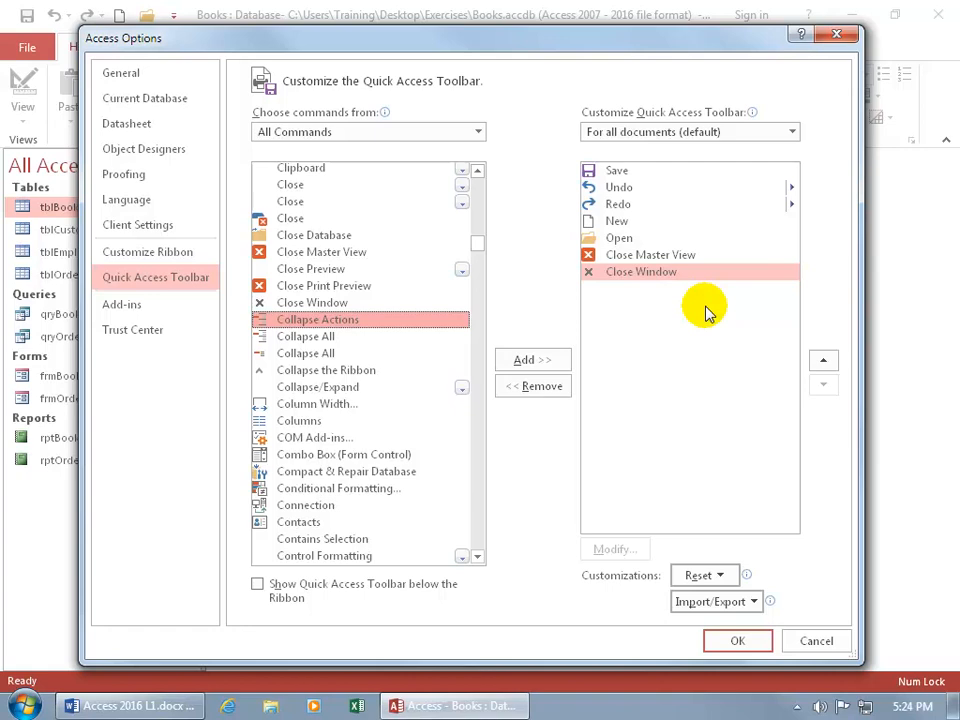
# - Add four separators below Close Window in the Quick Access Toolbar list
pyautogui.moveTo(357, 40); pyautogui.dragTo(388, 121)
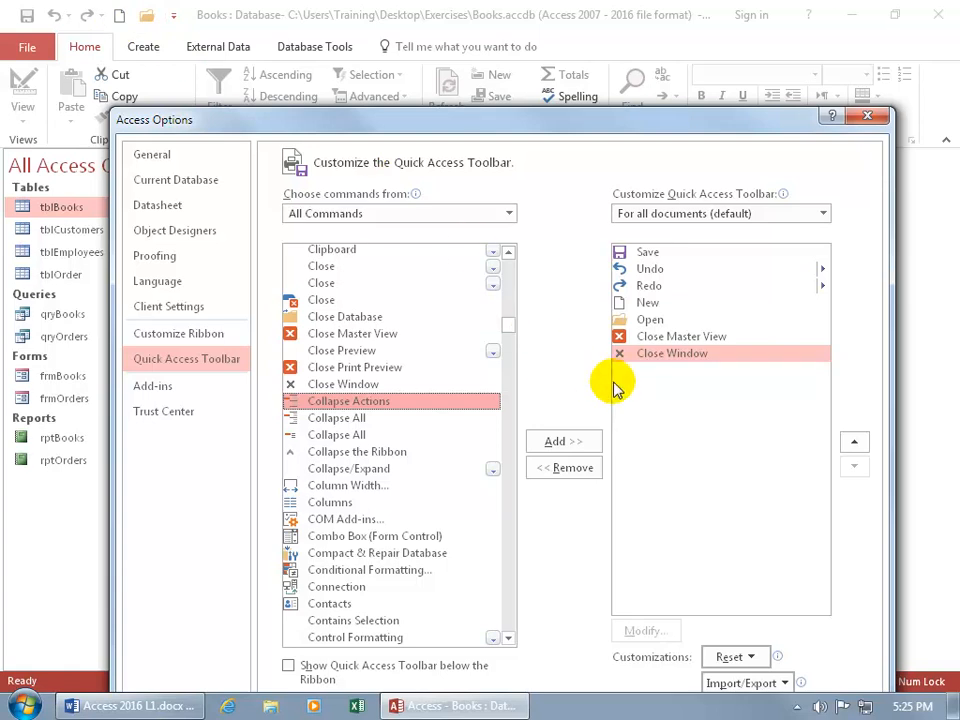
pyautogui.moveTo(435, 122); pyautogui.dragTo(431, 179)
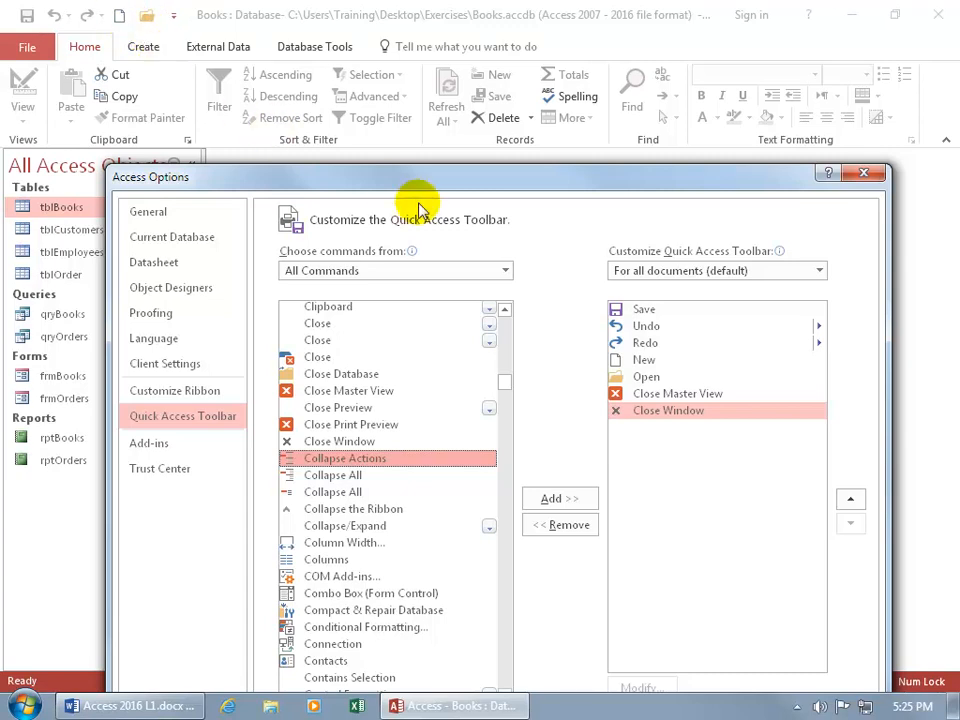
pyautogui.moveTo(426, 180); pyautogui.dragTo(390, 95)
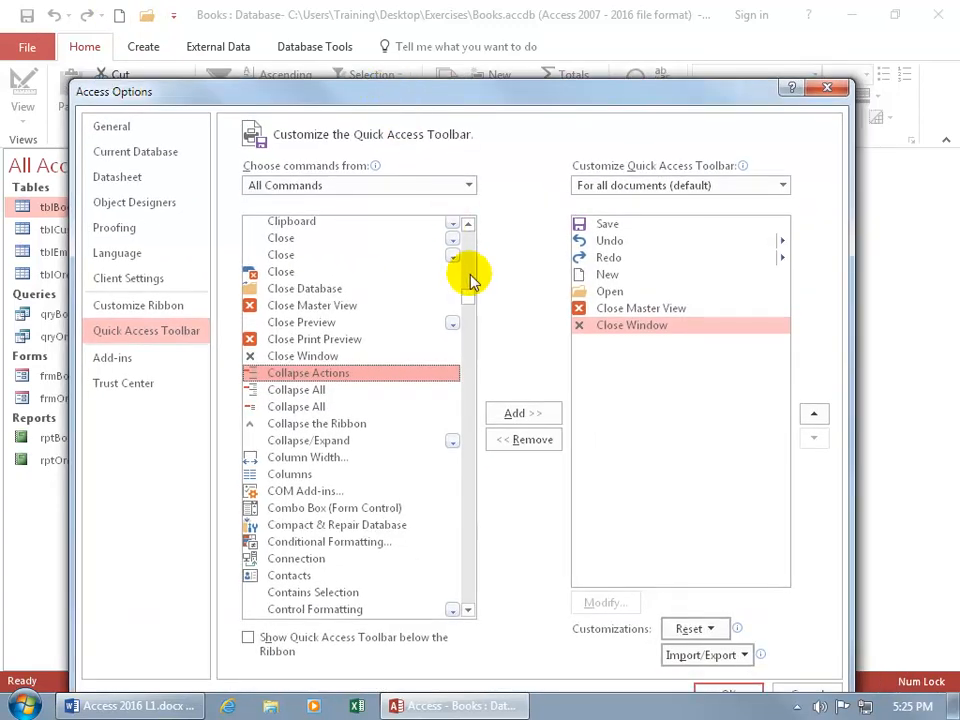
pyautogui.moveTo(469, 294); pyautogui.dragTo(469, 230)
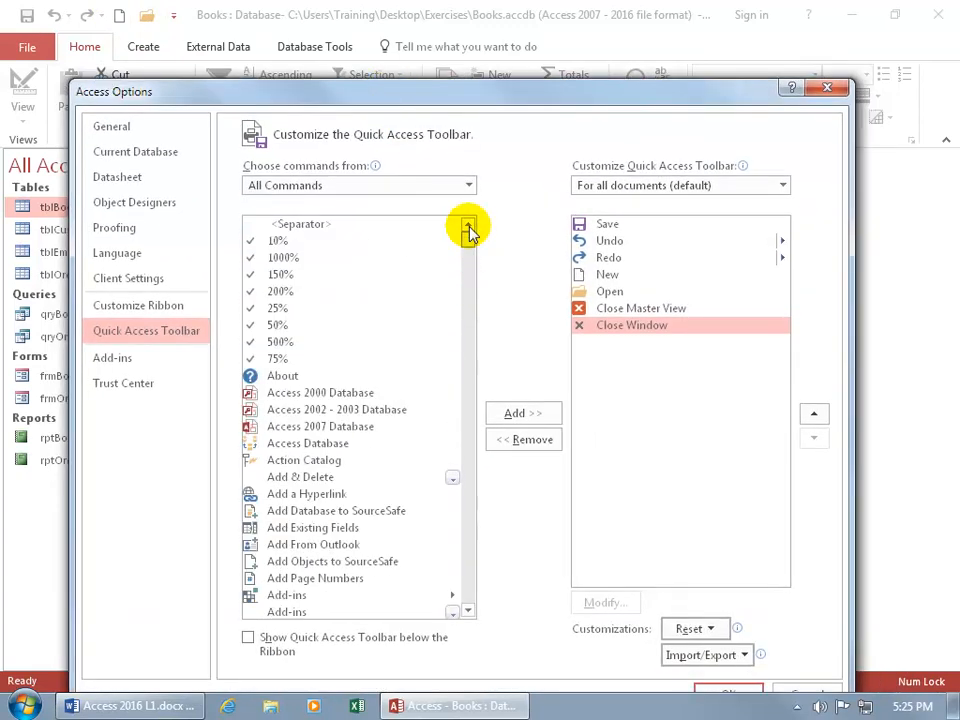
pyautogui.doubleClick(318, 225)
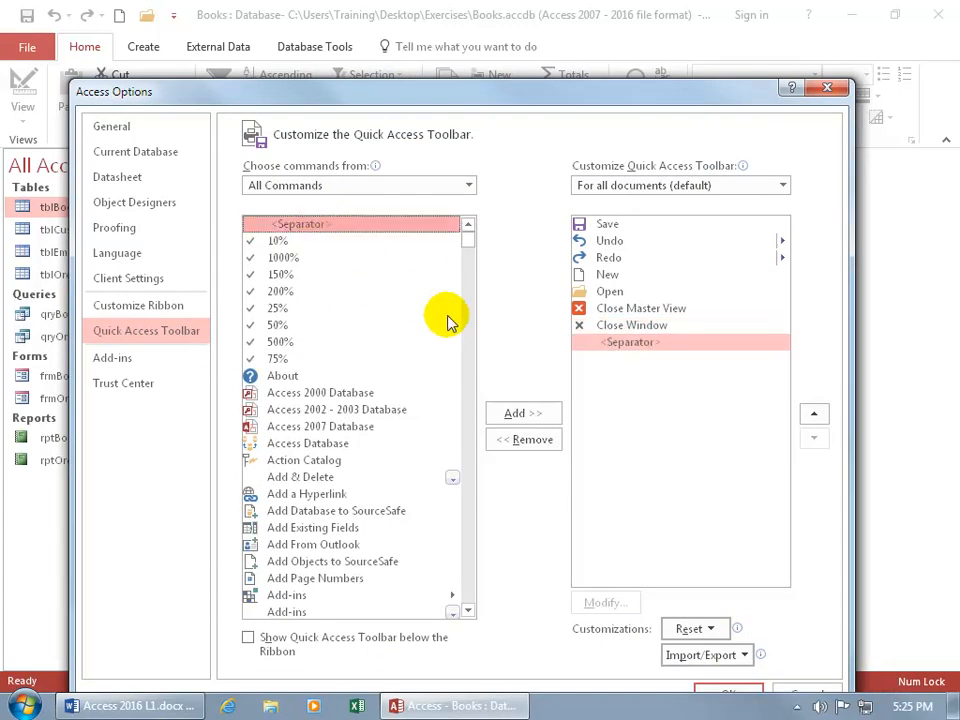
pyautogui.moveTo(493, 94); pyautogui.dragTo(497, 138)
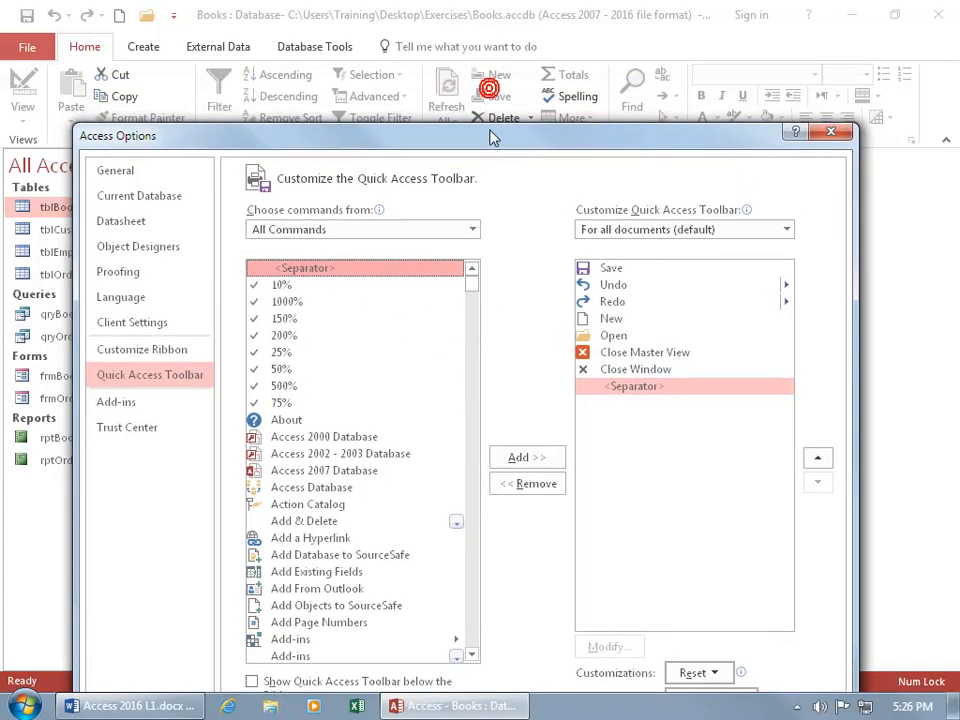
pyautogui.moveTo(422, 137); pyautogui.dragTo(419, 99)
pyautogui.doubleClick(313, 230)
pyautogui.doubleClick(313, 230)
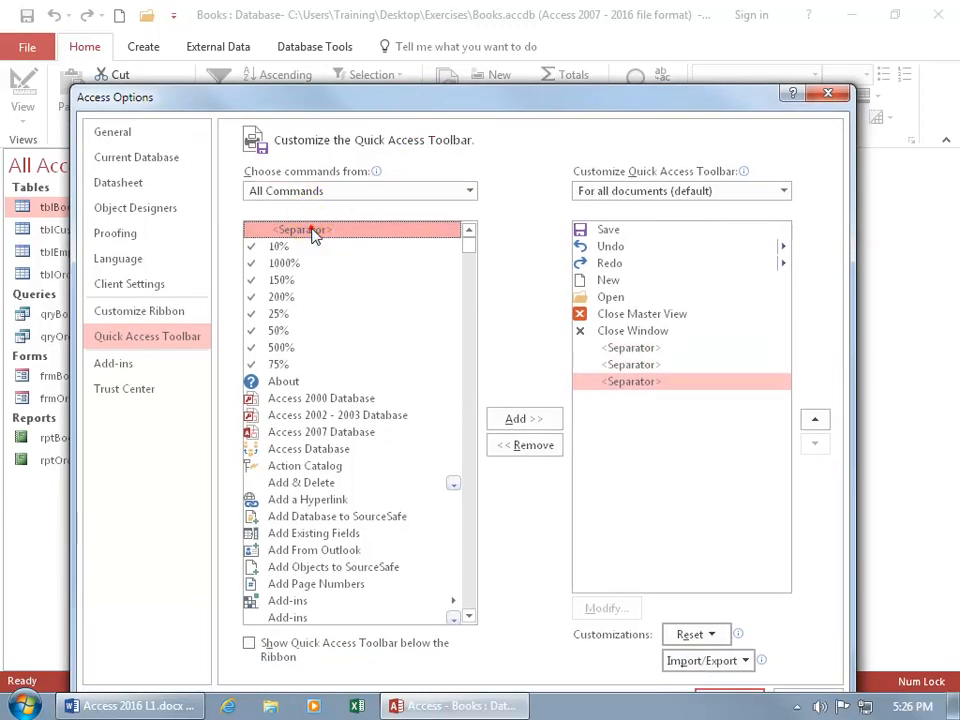
pyautogui.doubleClick(313, 230)
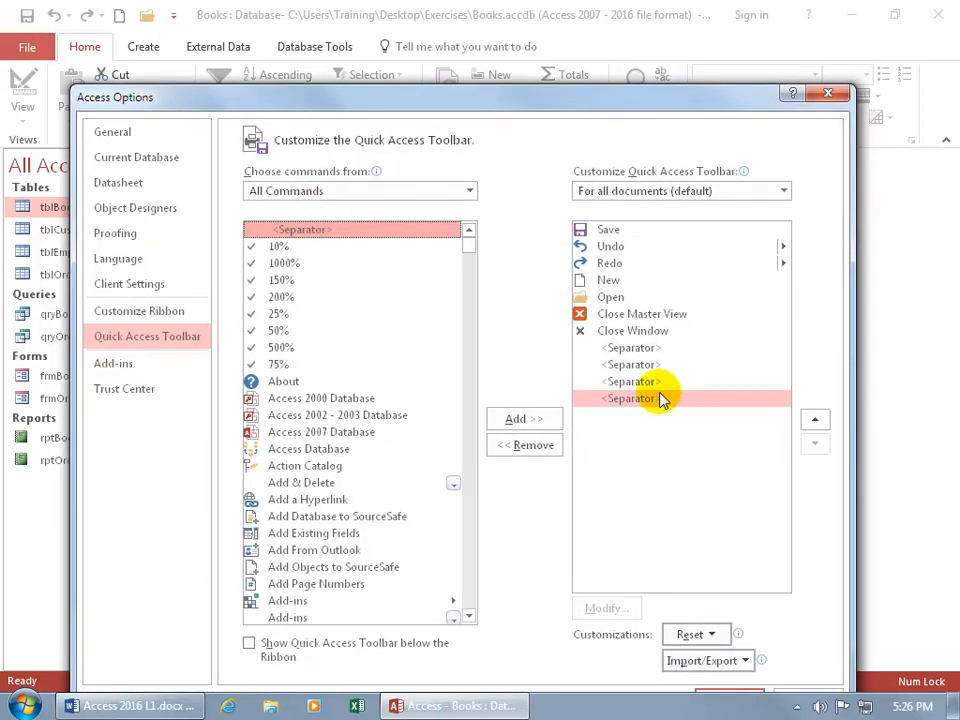
# - Move the first separator below Close Window up to between New and Open in the Quick Access Toolbar list
pyautogui.click(652, 348)
pyautogui.click(816, 420)
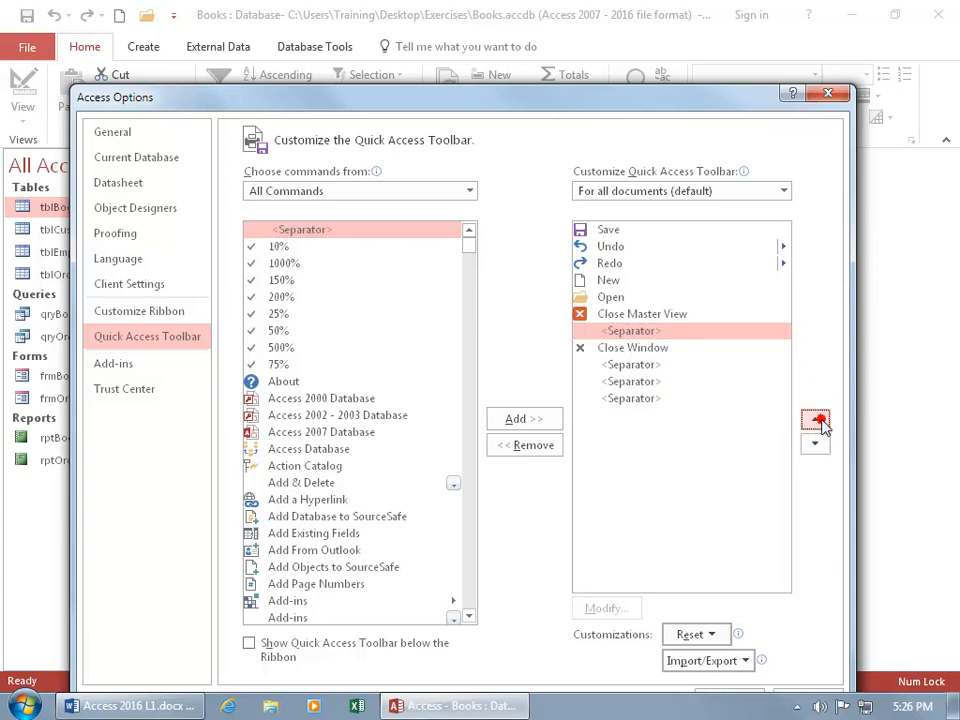
pyautogui.click(816, 420)
pyautogui.click(816, 420)
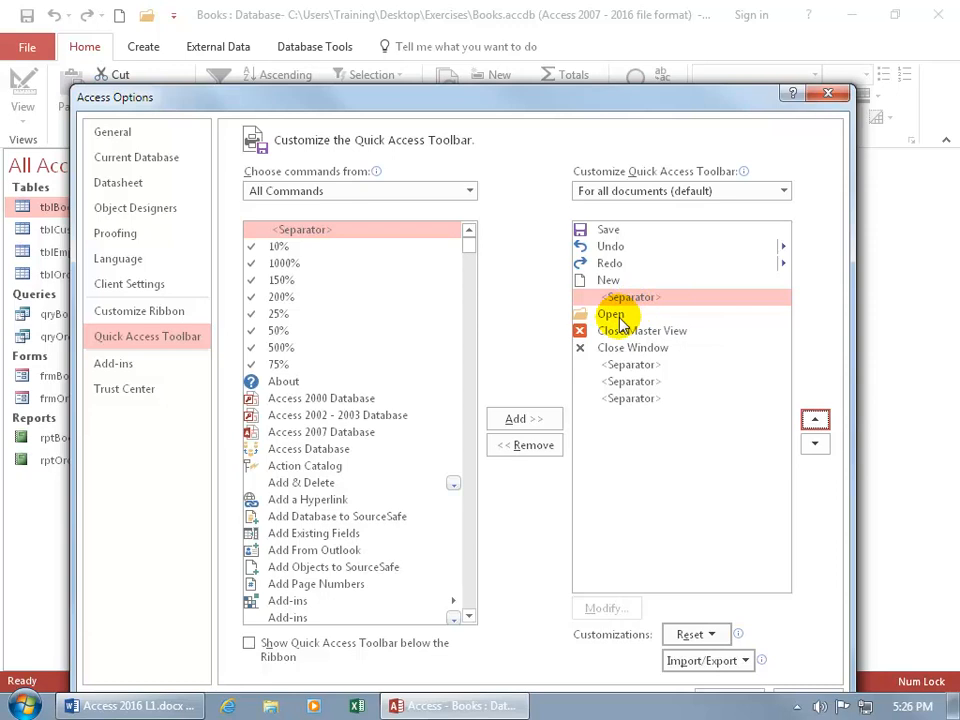
# - Move the next separator below Close Window up to directly below Save in the toolbar list
pyautogui.click(632, 365)
pyautogui.click(813, 419)
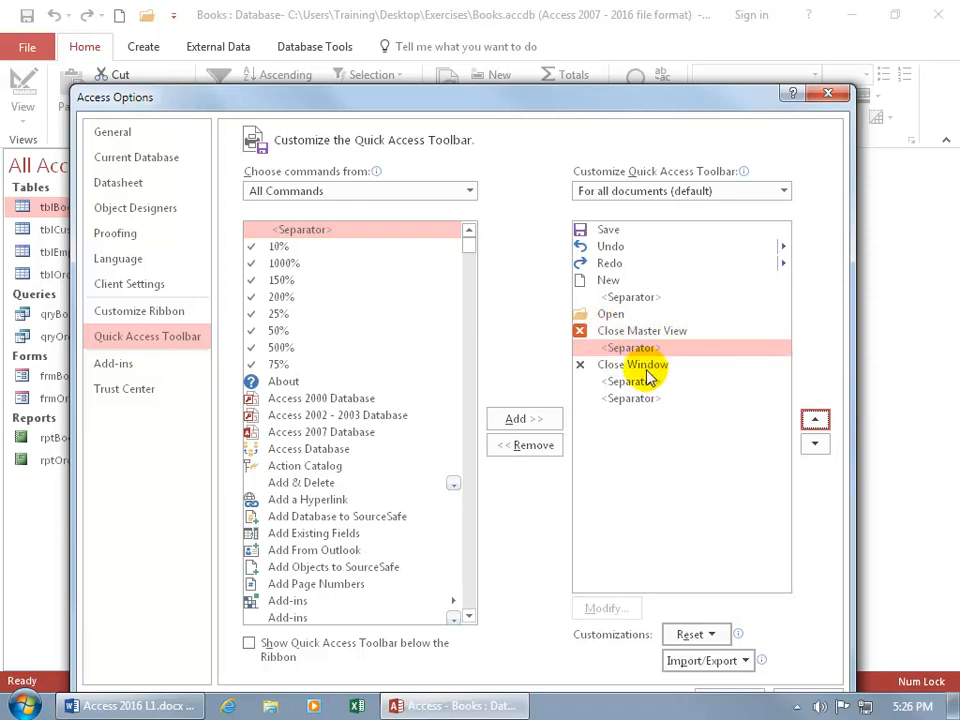
pyautogui.click(815, 443)
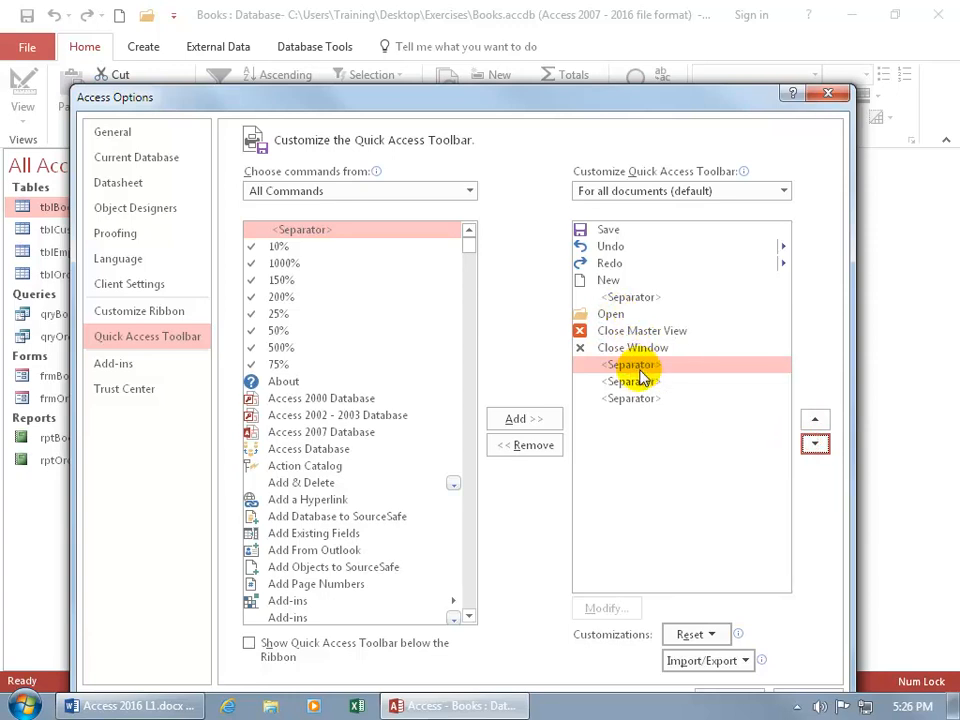
pyautogui.click(815, 419)
pyautogui.click(815, 419)
pyautogui.click(814, 419)
pyautogui.click(814, 419)
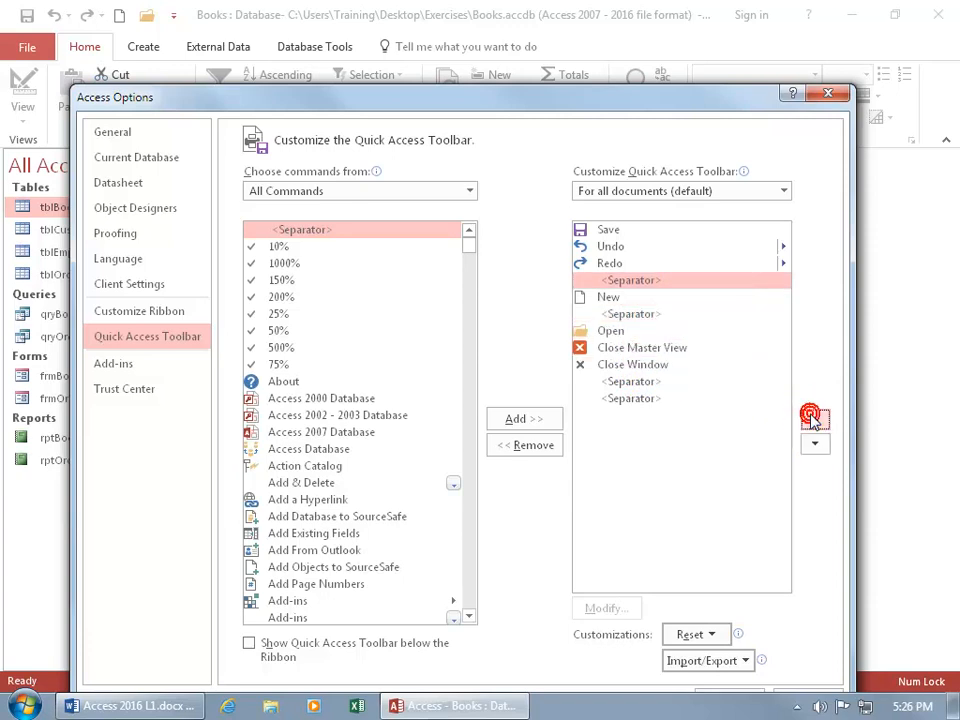
pyautogui.click(814, 419)
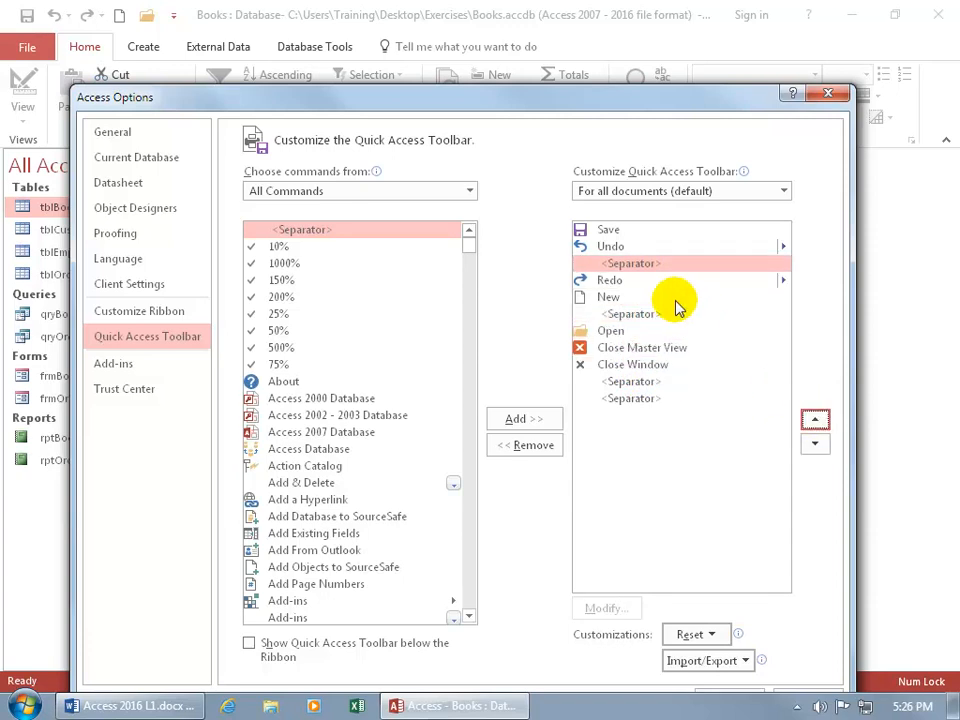
pyautogui.click(815, 419)
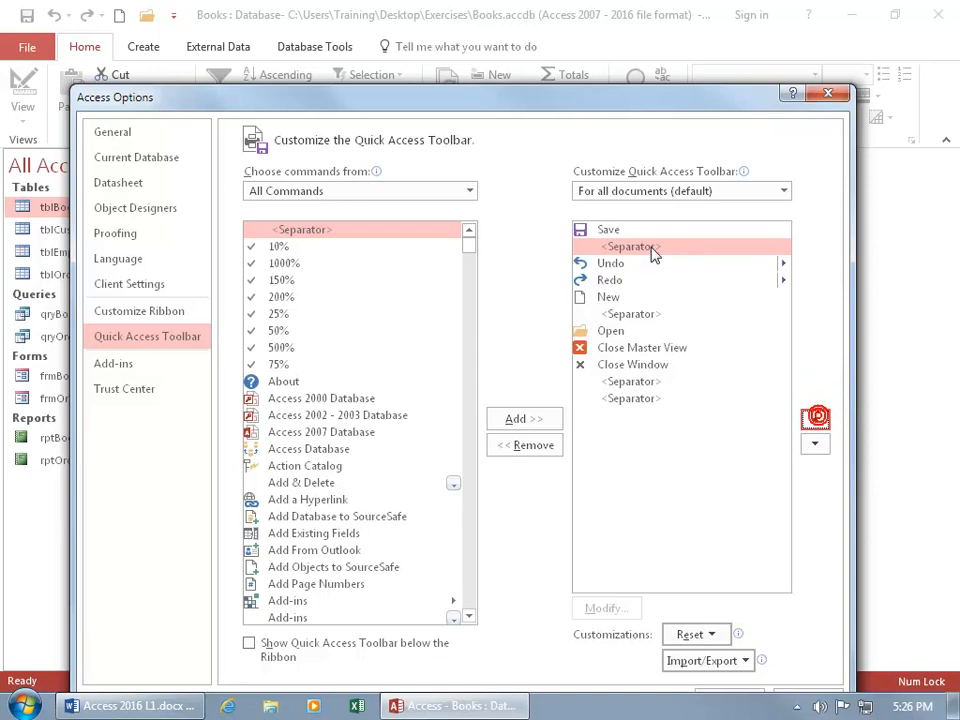
# - Move another separator from below Close Window up to directly above Undo and apply the Quick Access Toolbar customization
pyautogui.click(636, 383)
pyautogui.click(815, 419)
pyautogui.click(815, 419)
pyautogui.click(815, 419)
pyautogui.click(815, 419)
pyautogui.click(815, 419)
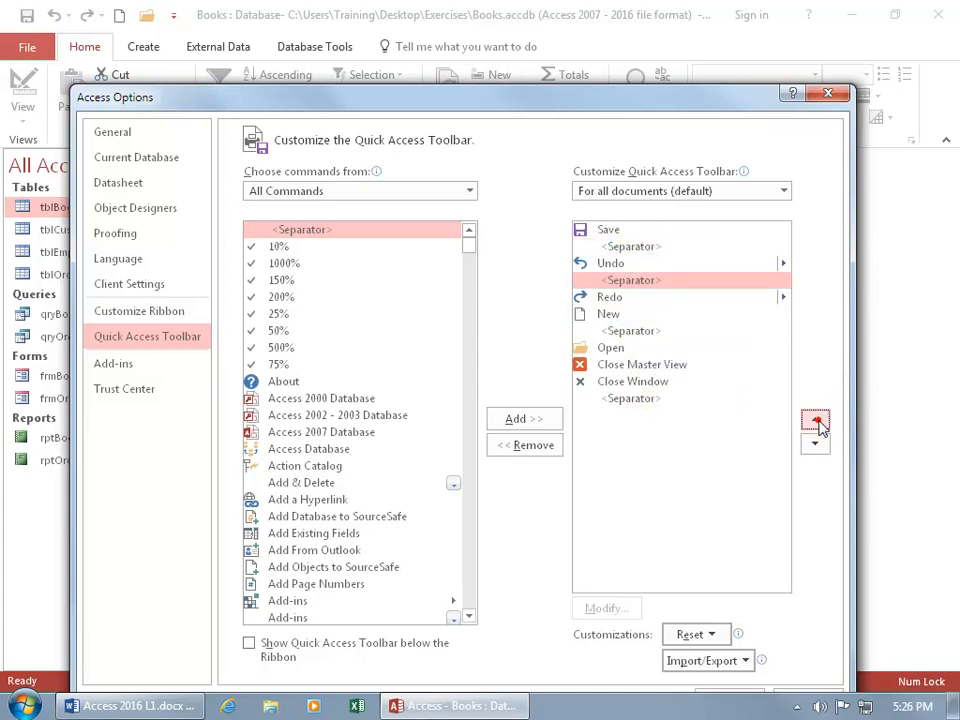
pyautogui.click(815, 419)
pyautogui.click(815, 419)
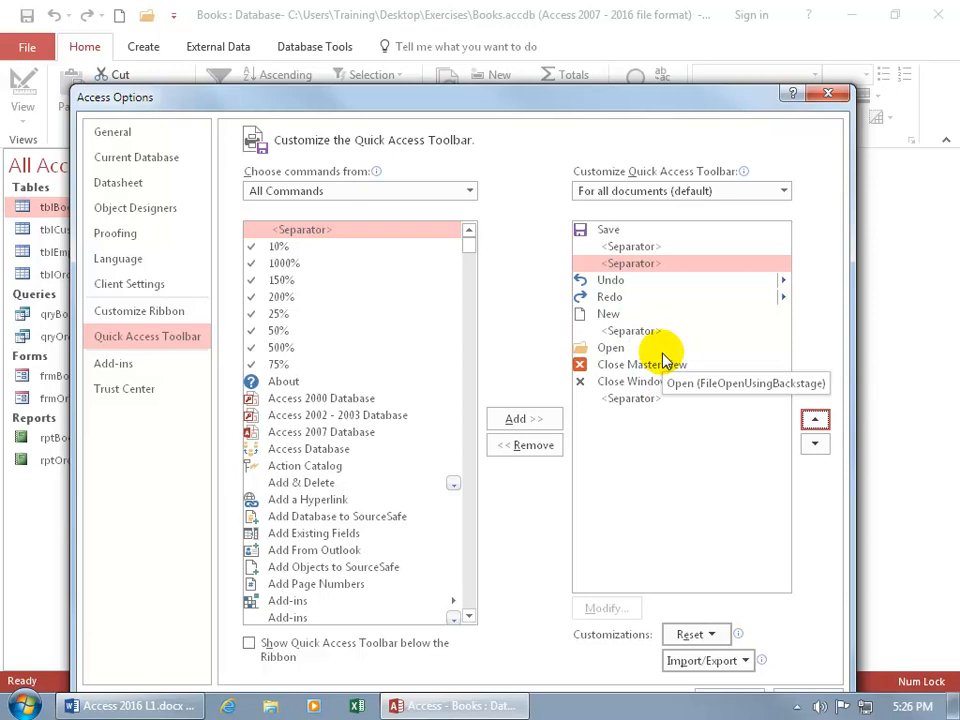
pyautogui.moveTo(565, 101); pyautogui.dragTo(601, 41)
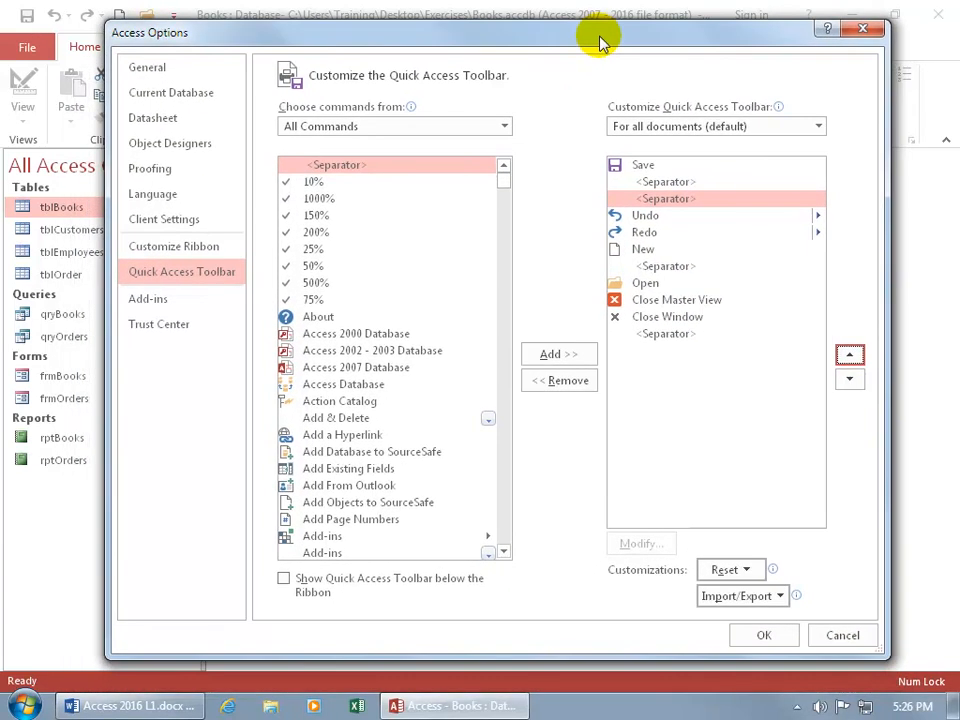
pyautogui.click(760, 636)
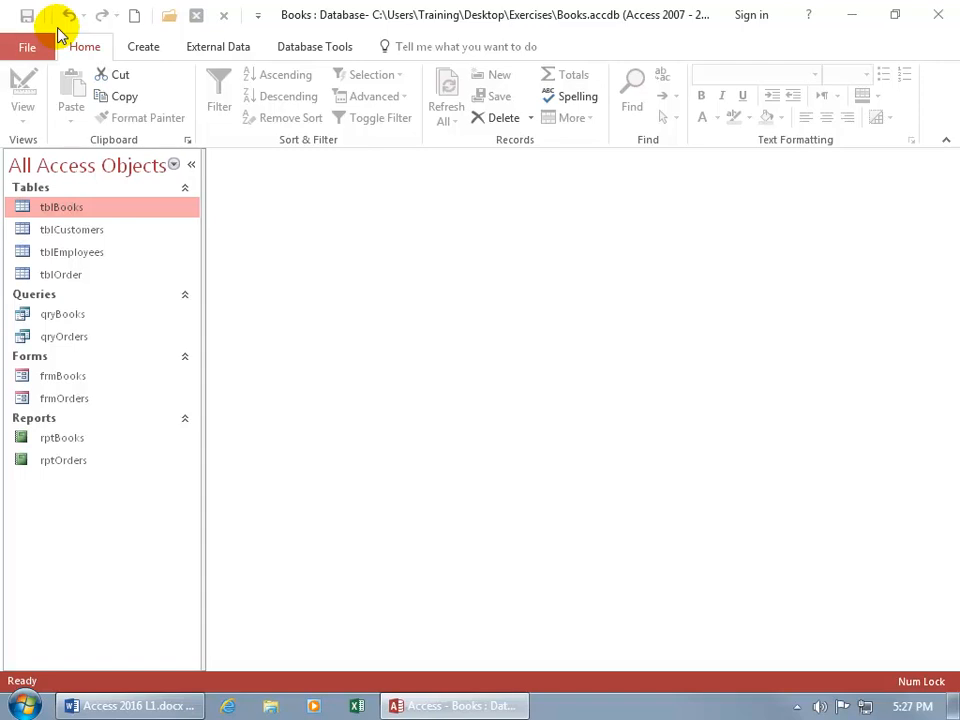
pyautogui.click(29, 44)
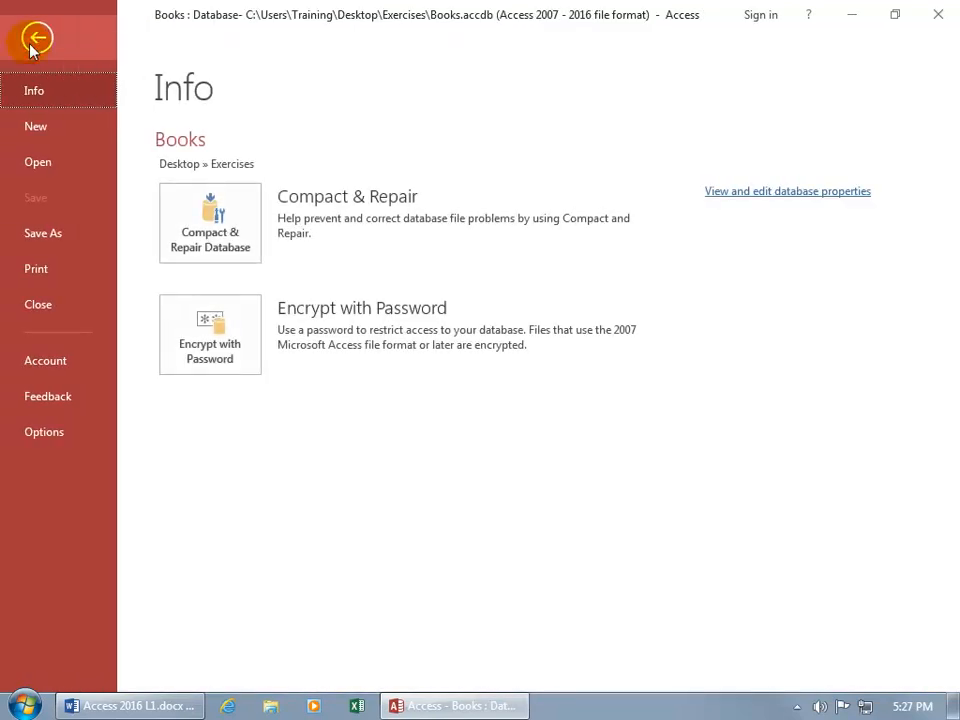
pyautogui.click(44, 433)
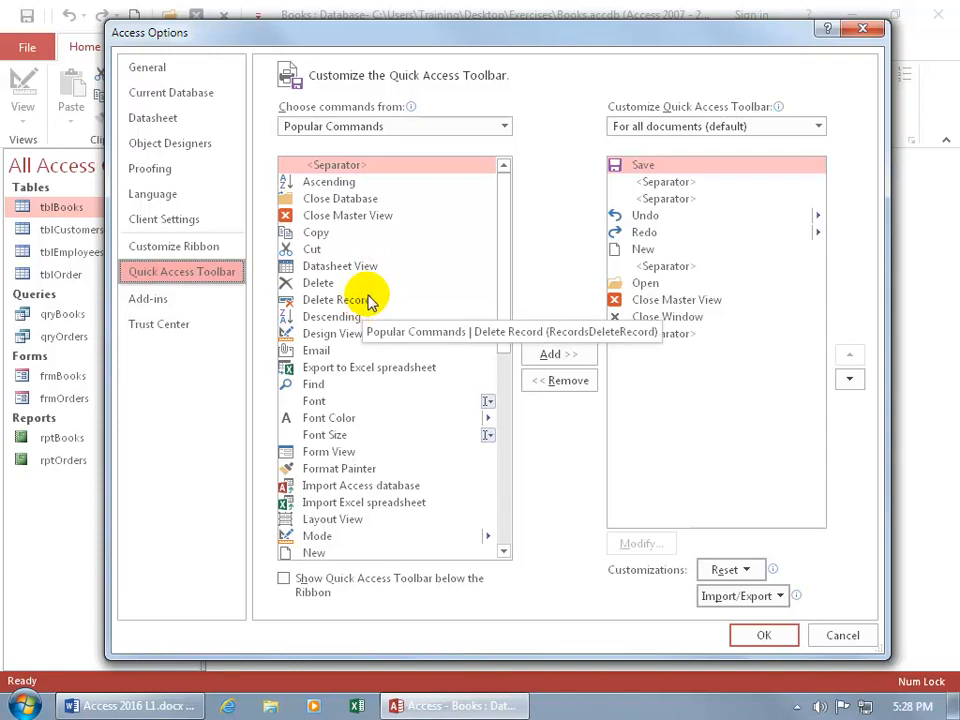
pyautogui.click(845, 634)
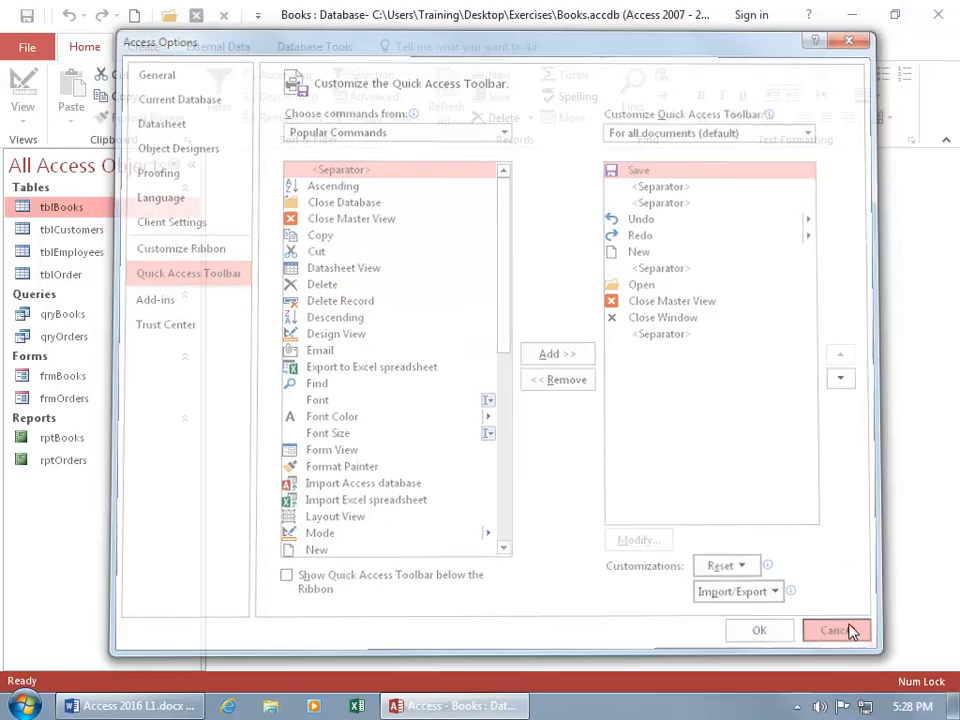
# - Reopen the Quick Access Toolbar customization, remove the separator below Close Window and apply the change
pyautogui.rightClick(108, 22)
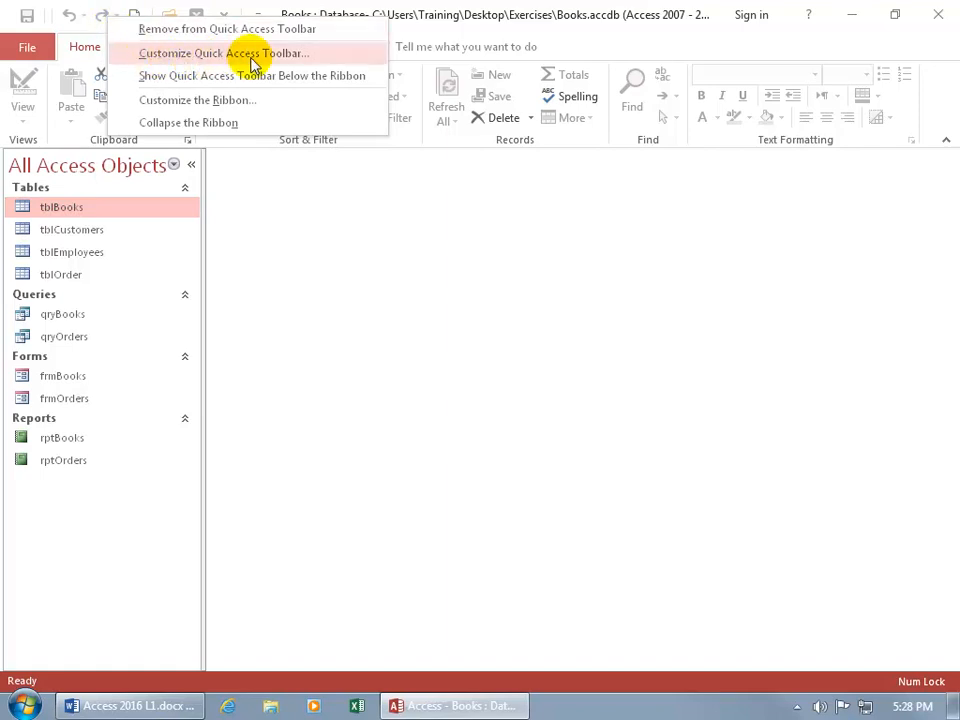
pyautogui.click(284, 63)
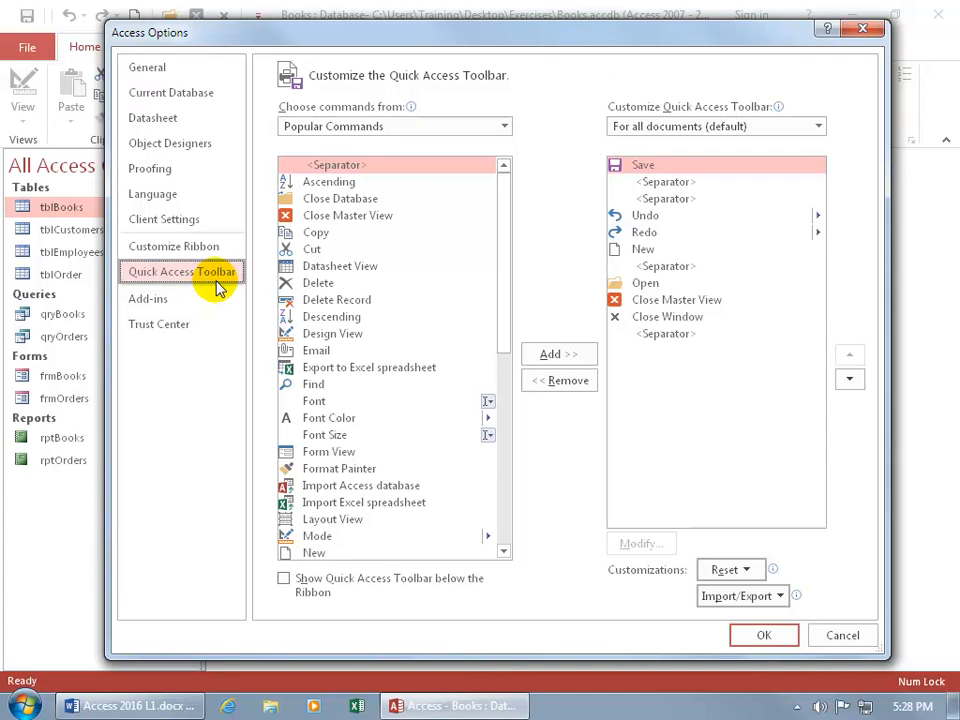
pyautogui.click(669, 334)
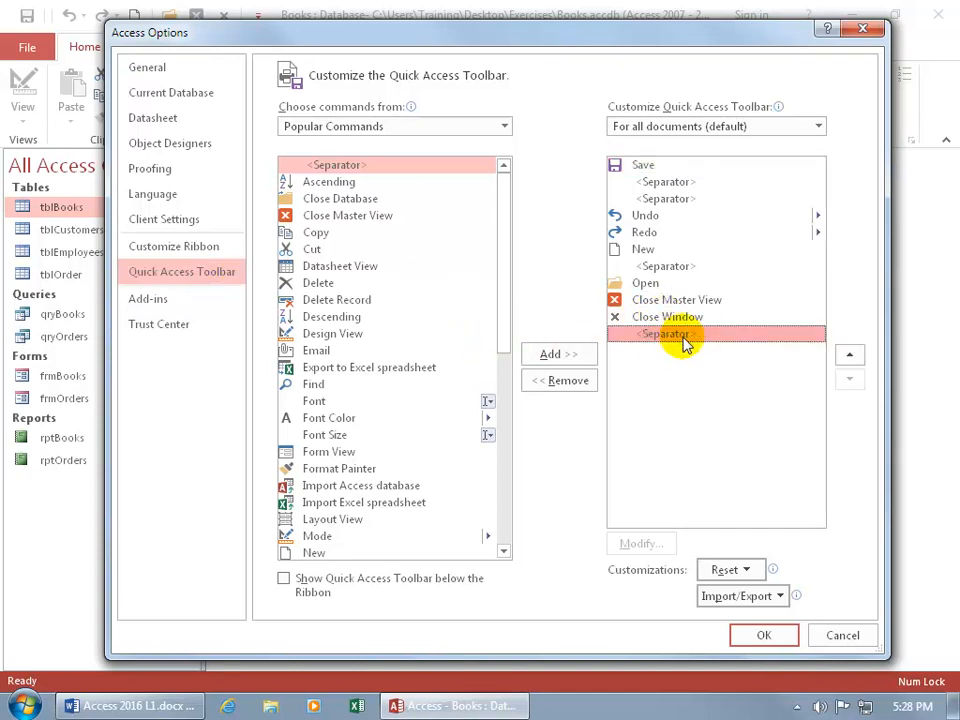
pyautogui.click(577, 381)
pyautogui.click(764, 637)
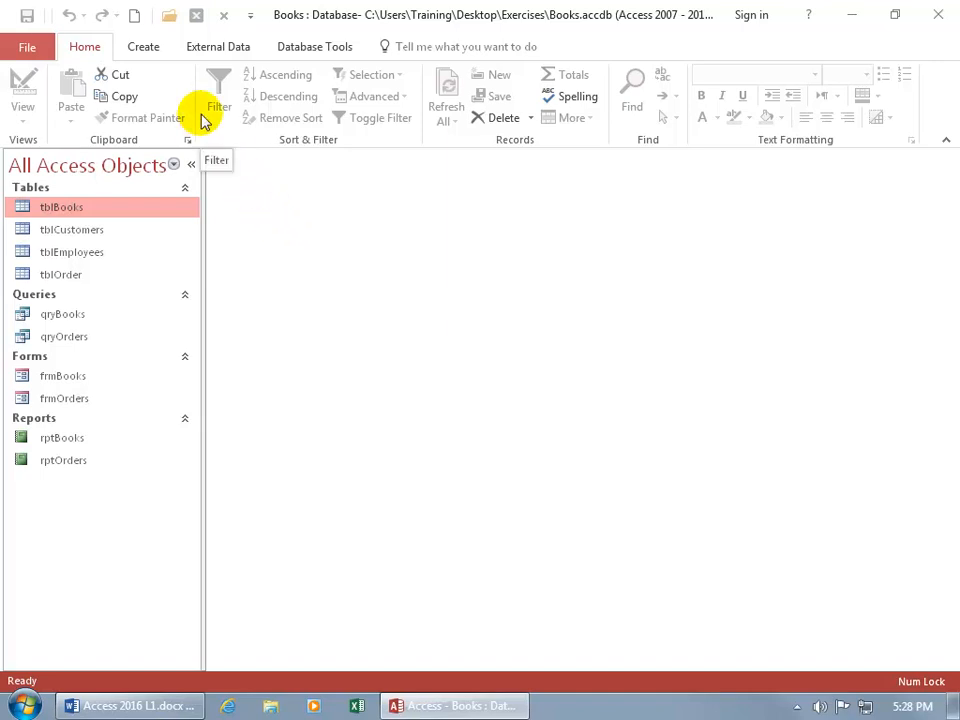
# - Add the Cut command and the whole Clipboard group to the Quick Access Toolbar and preview the group's commands there
pyautogui.rightClick(112, 77)
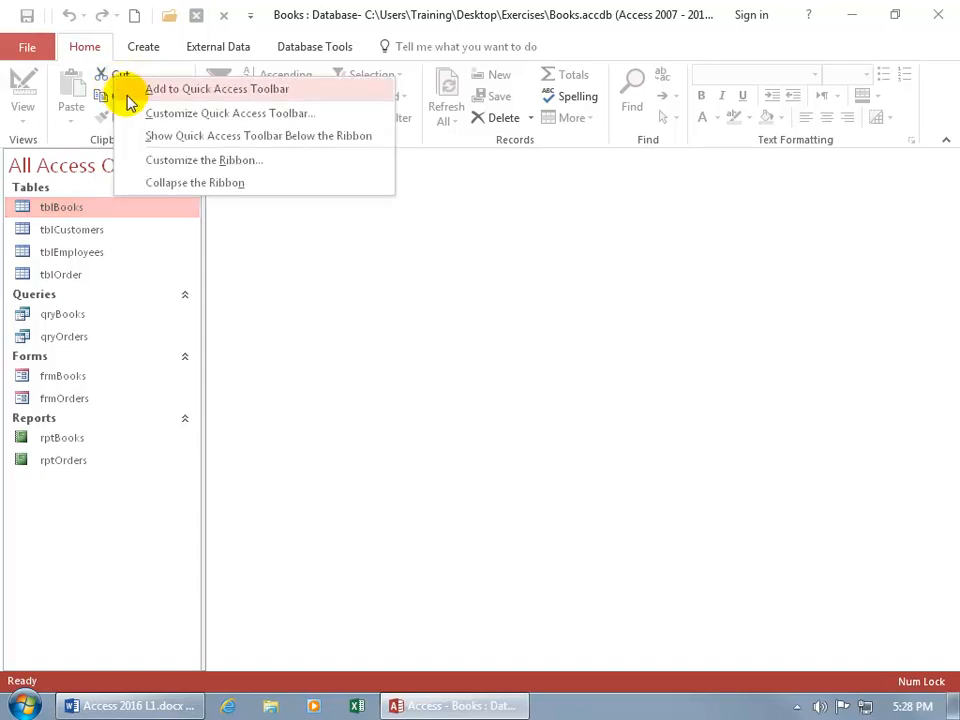
pyautogui.click(249, 99)
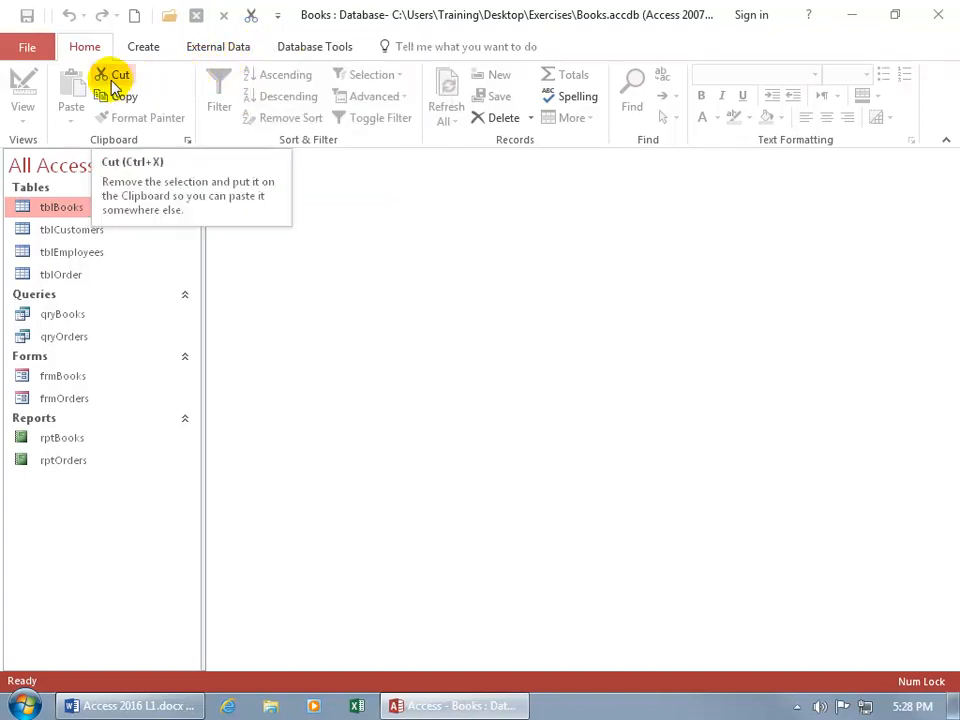
pyautogui.rightClick(77, 145)
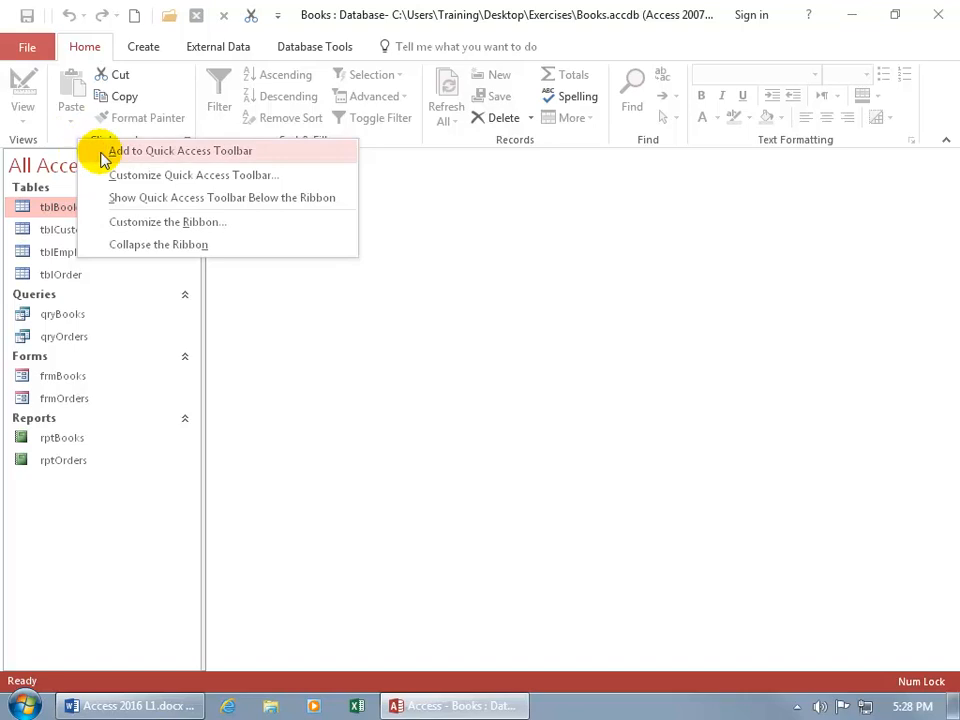
pyautogui.click(150, 152)
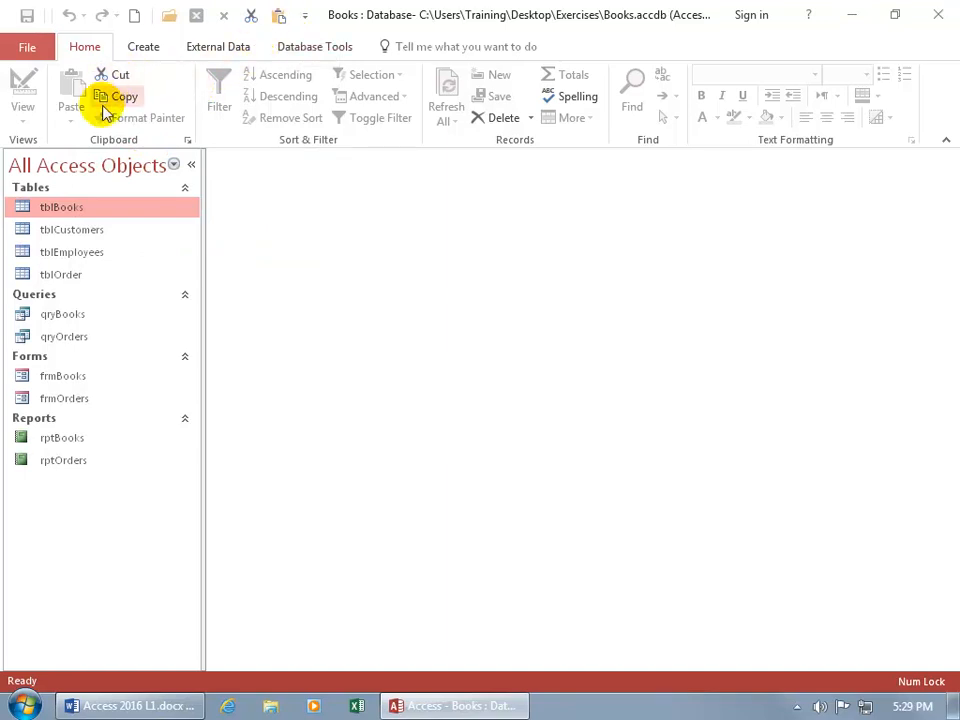
pyautogui.click(283, 20)
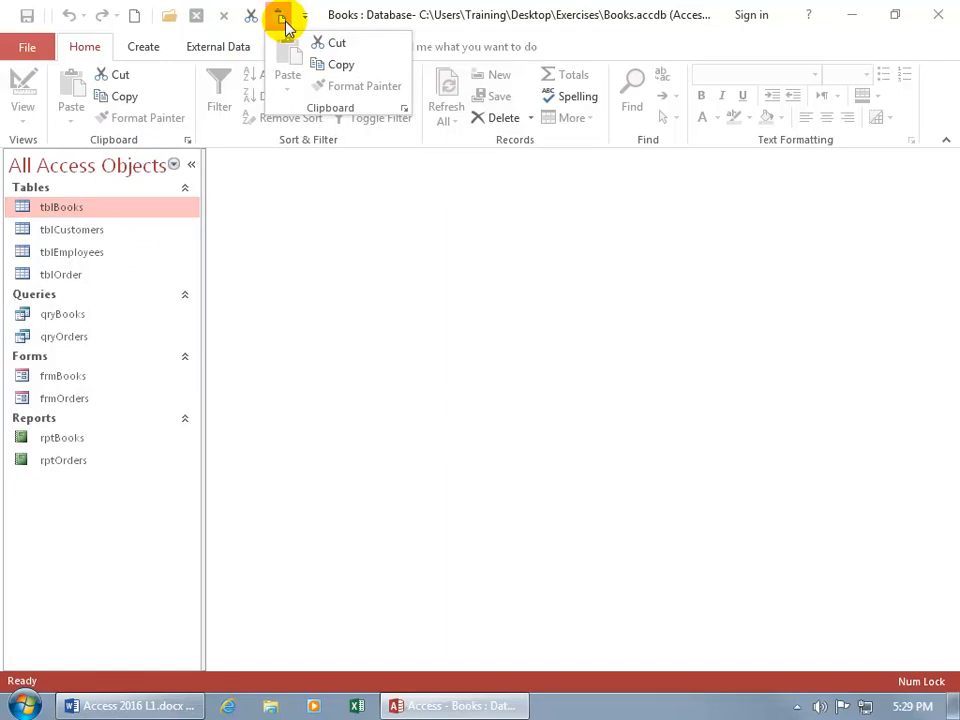
pyautogui.click(104, 52)
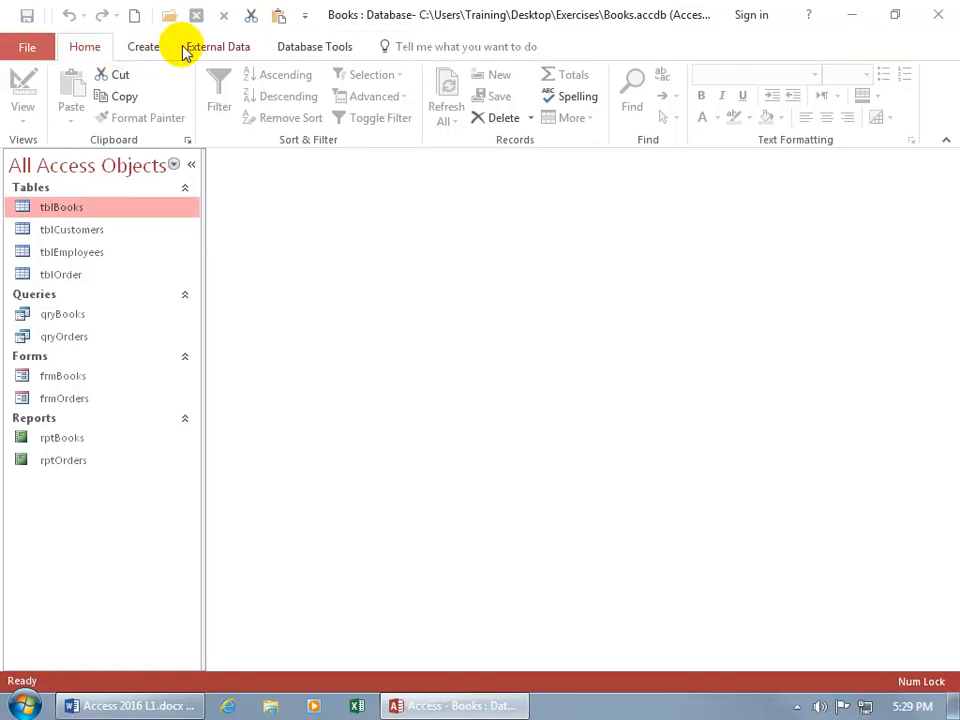
# - Remove the Clipboard group and the Cut command from the Quick Access Toolbar
pyautogui.rightClick(277, 18)
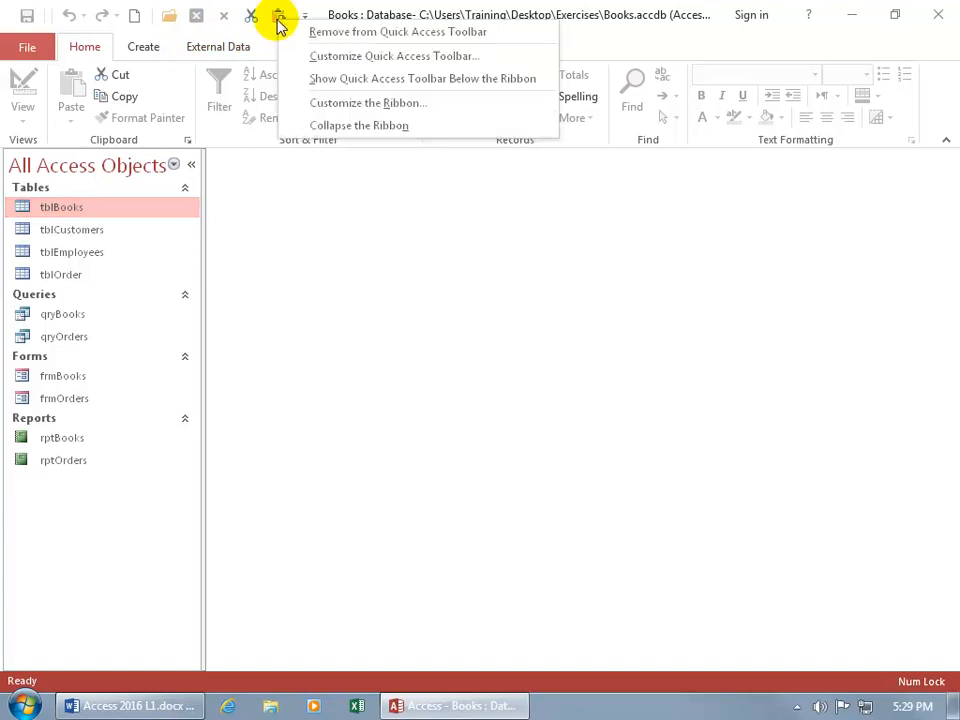
pyautogui.click(298, 32)
pyautogui.rightClick(251, 22)
pyautogui.click(268, 36)
# - Remove Close Window and Close Master View from the Quick Access Toolbar
pyautogui.rightClick(225, 25)
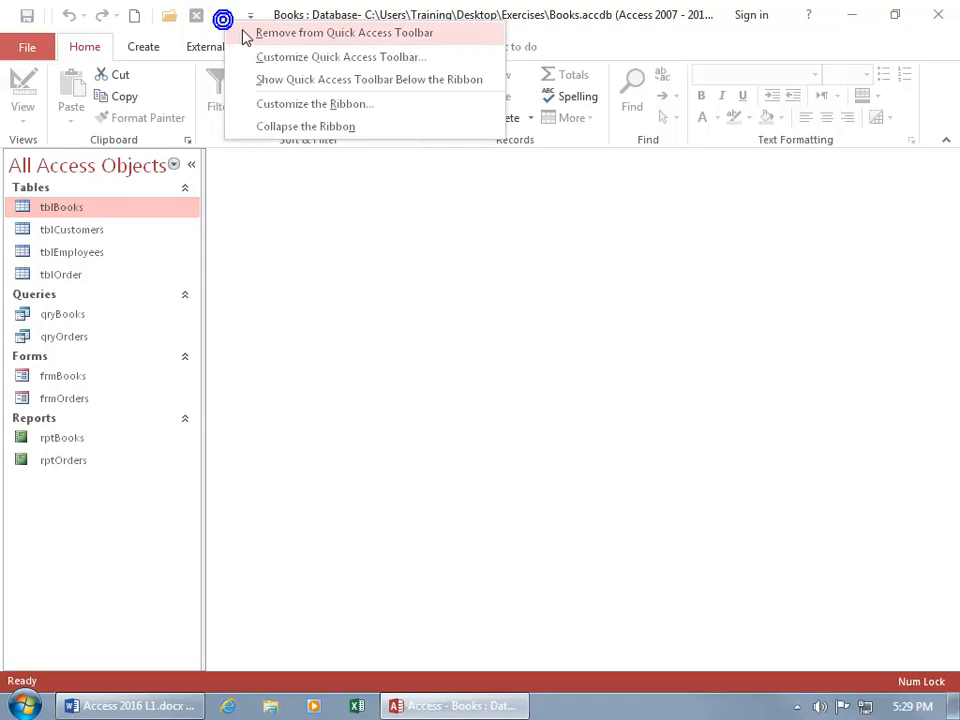
pyautogui.click(242, 32)
pyautogui.rightClick(203, 26)
pyautogui.click(222, 32)
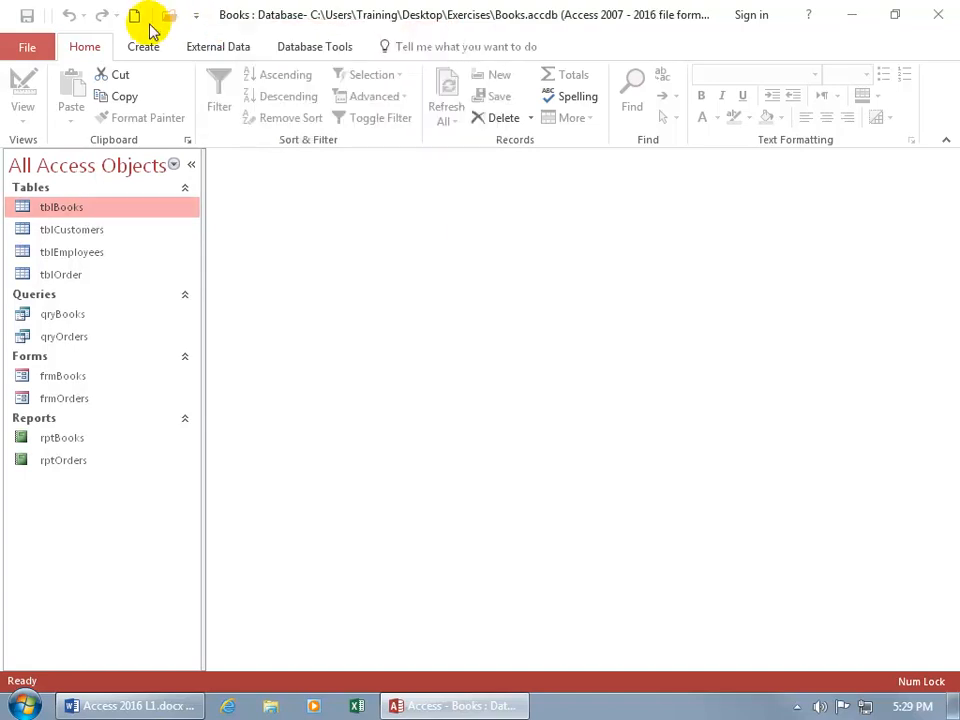
# - Remove the three remaining separators and the New command from the Quick Access Toolbar
pyautogui.rightClick(154, 28)
pyautogui.click(192, 35)
pyautogui.rightClick(55, 22)
pyautogui.click(63, 34)
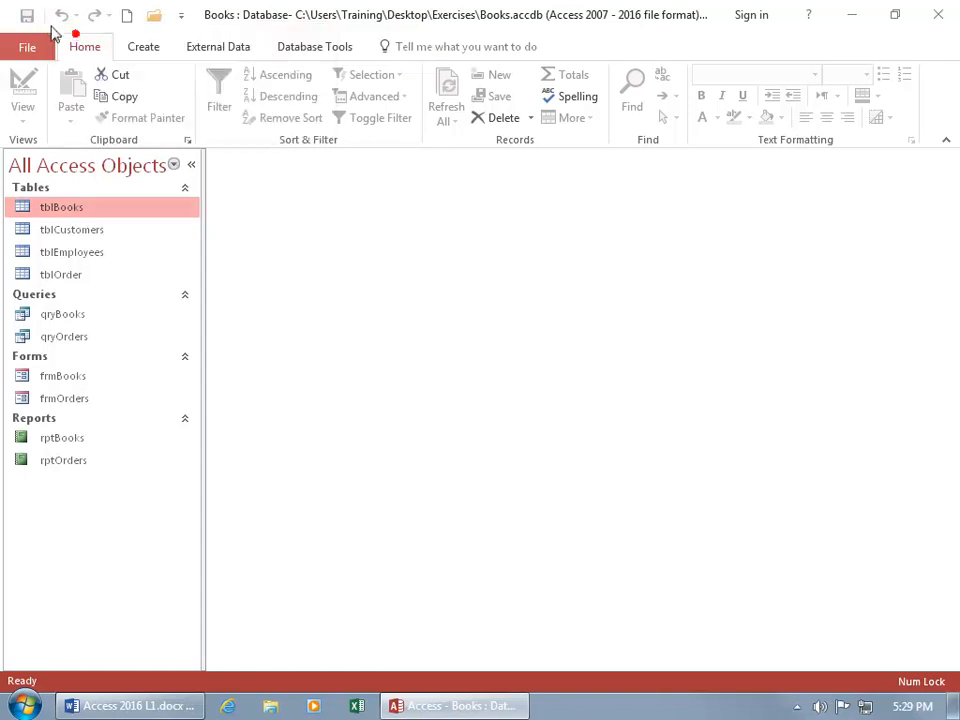
pyautogui.rightClick(42, 17)
pyautogui.click(65, 34)
pyautogui.rightClick(119, 16)
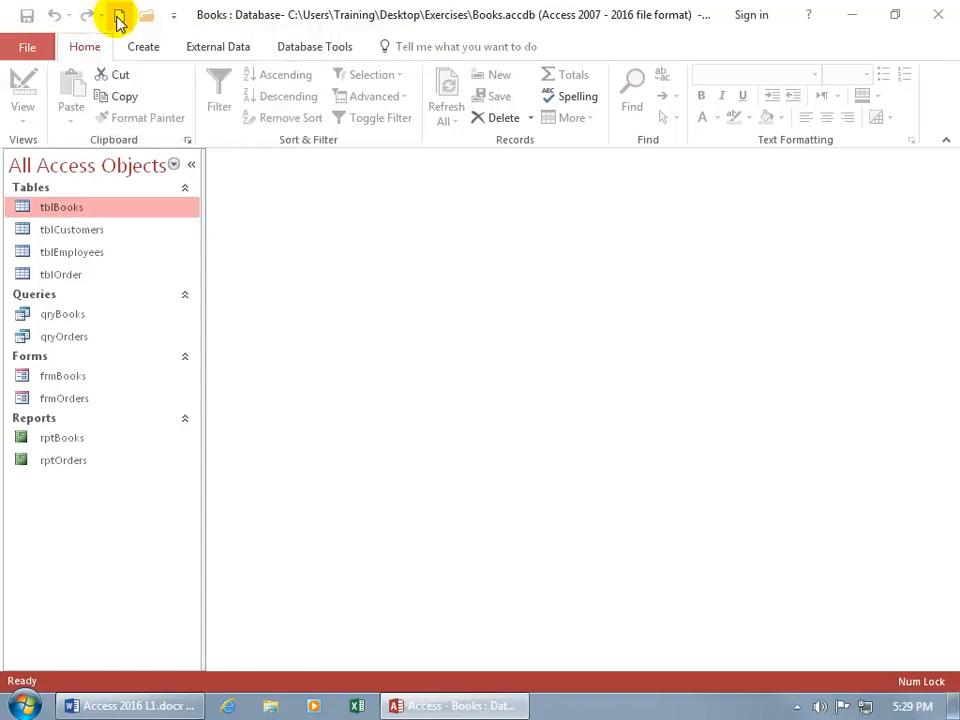
pyautogui.click(155, 30)
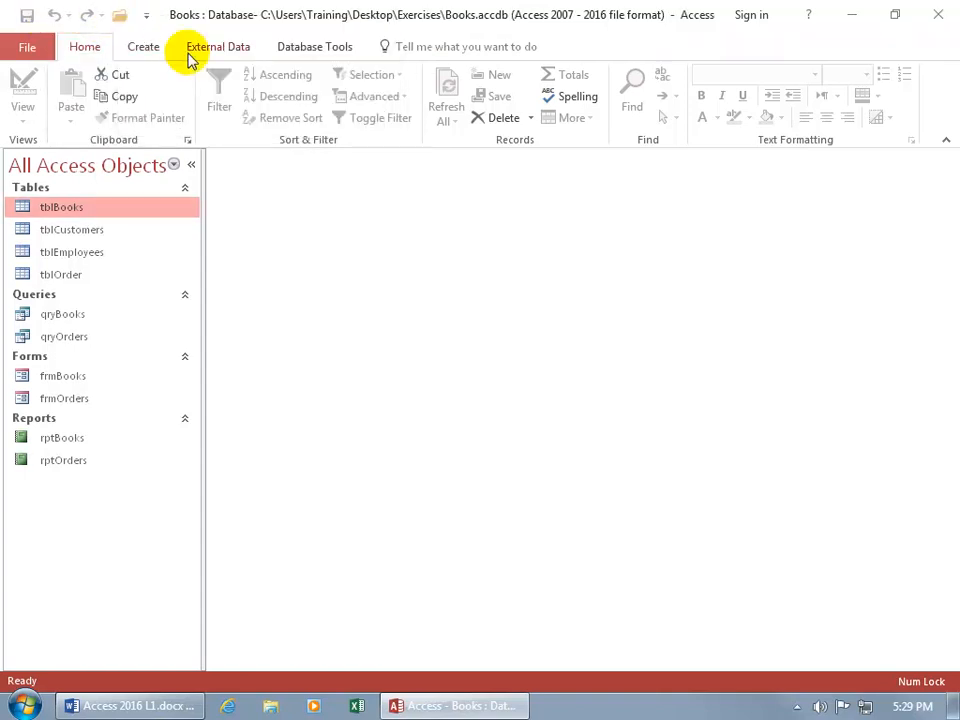